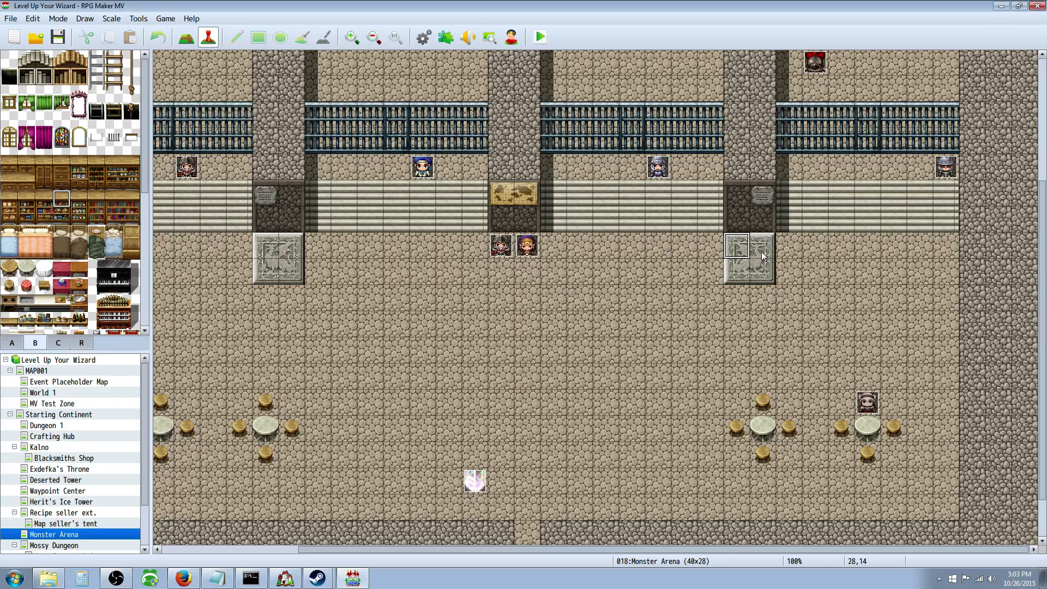
Create a new event on the chosen map tile and give it the purple-robed People1 character sprite.
{"action": "right_click", "coordinate": [738, 249]}
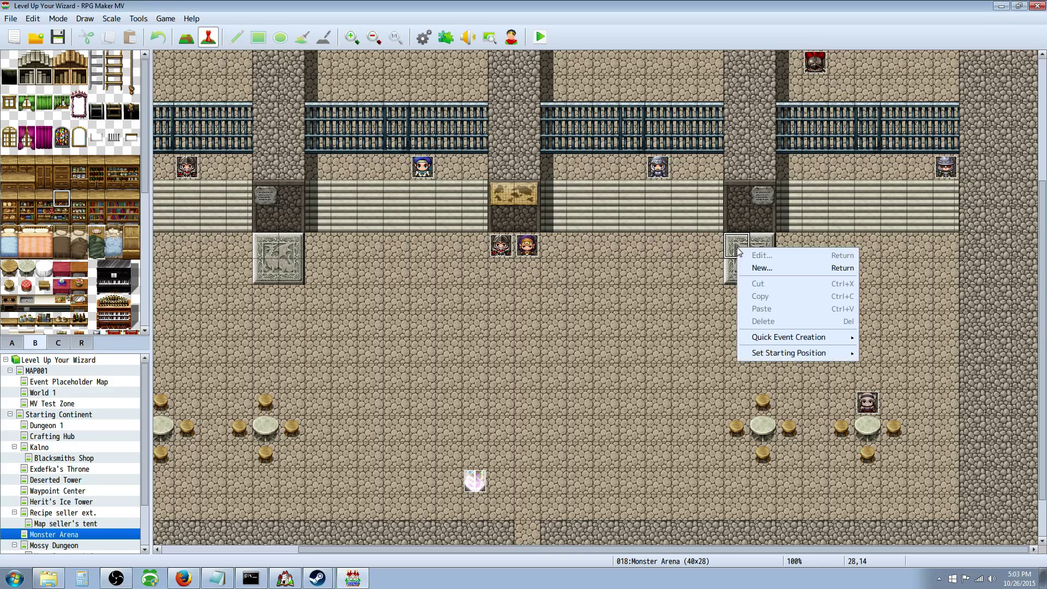
{"action": "left_click", "coordinate": [755, 269]}
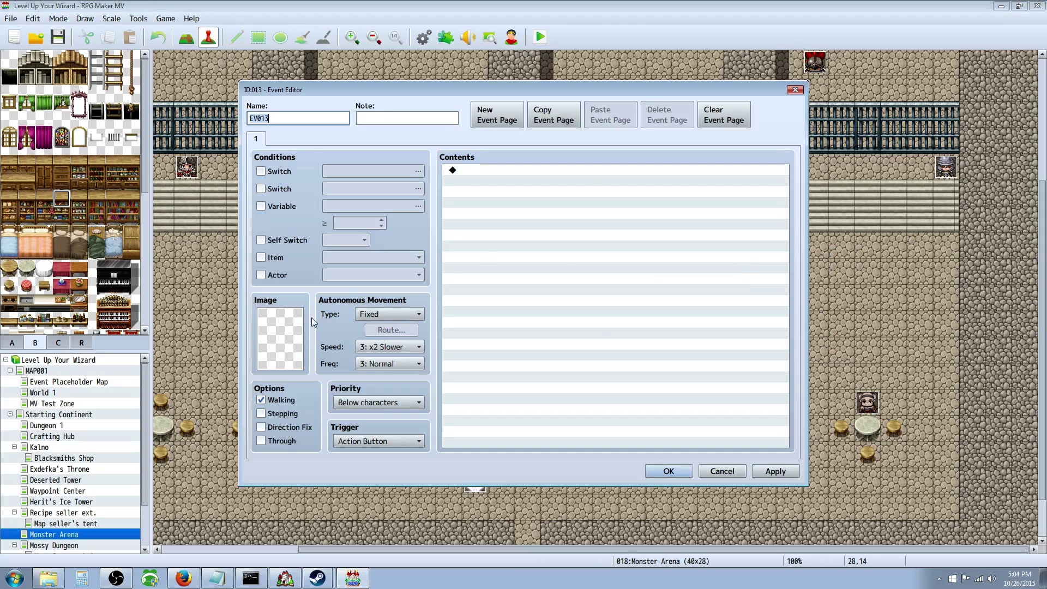
{"action": "double_click", "coordinate": [277, 325]}
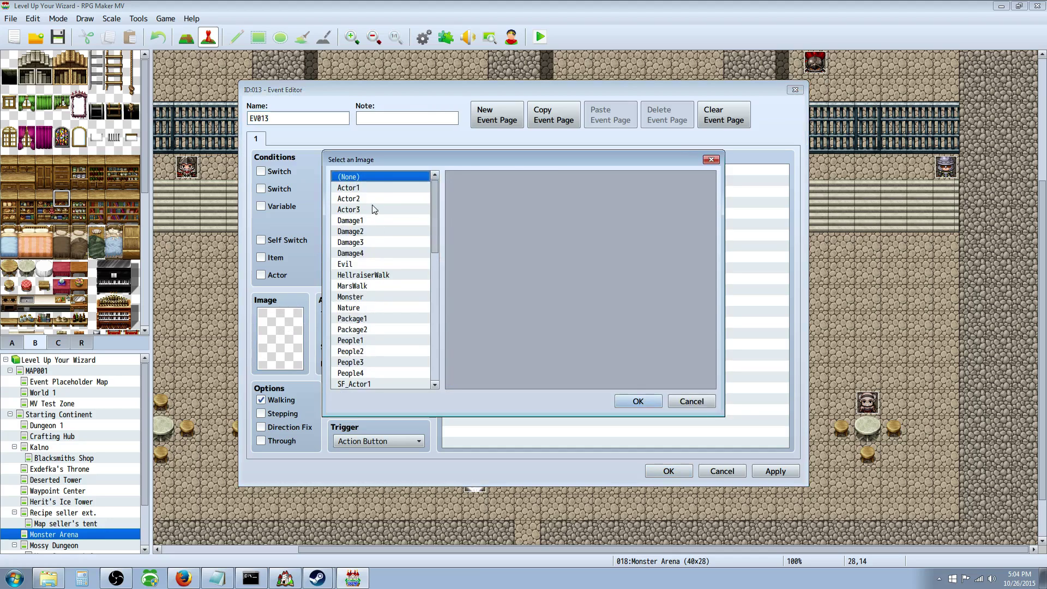
{"action": "left_click", "coordinate": [368, 198]}
{"action": "left_click", "coordinate": [371, 188]}
{"action": "left_click", "coordinate": [371, 231]}
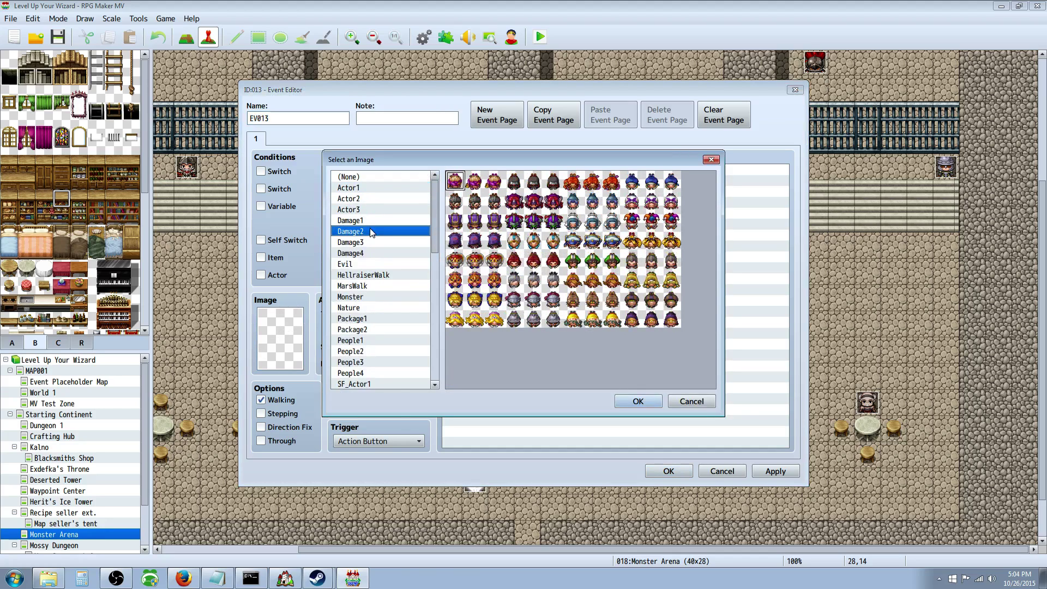
{"action": "key", "text": "Down"}
{"action": "key", "text": "Down"}
{"action": "key", "text": "Down"}
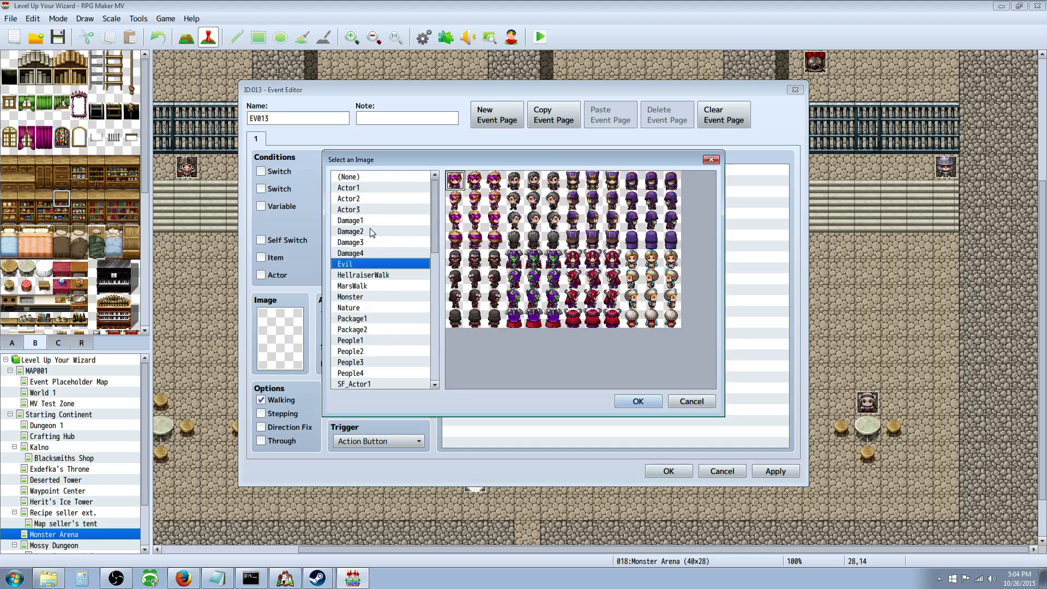
{"action": "key", "text": "Down"}
{"action": "key", "text": "Down"}
{"action": "key", "text": "Down"}
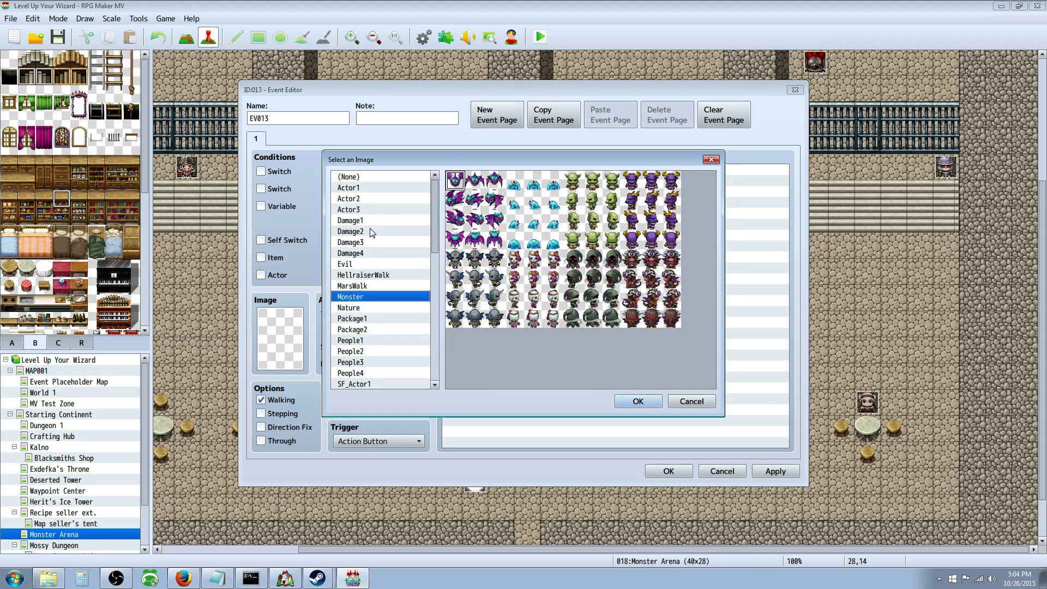
{"action": "key", "text": "Down"}
{"action": "key", "text": "Down"}
{"action": "key", "text": "Down"}
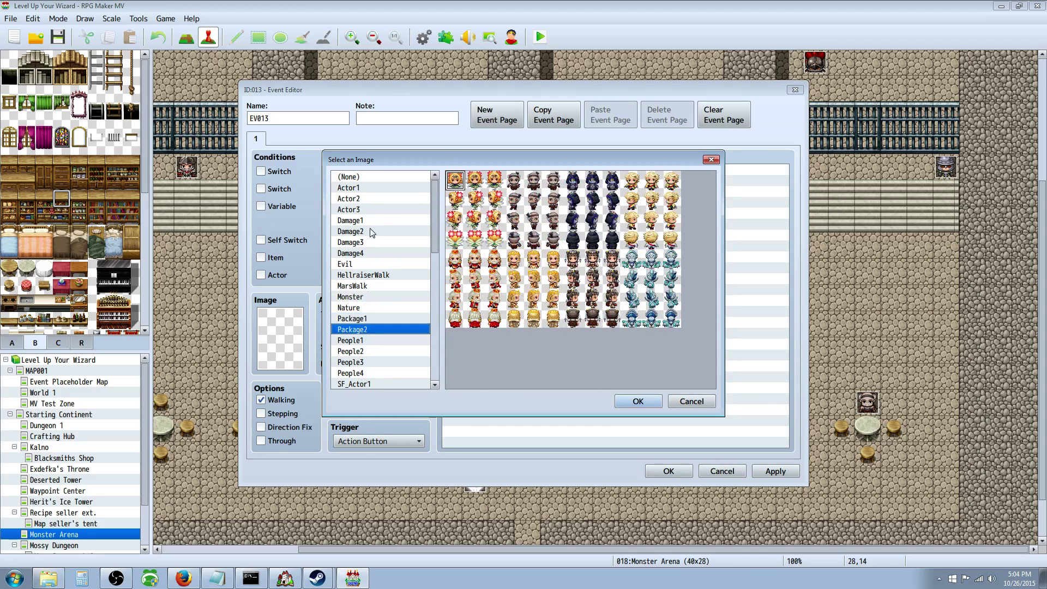
{"action": "key", "text": "Down"}
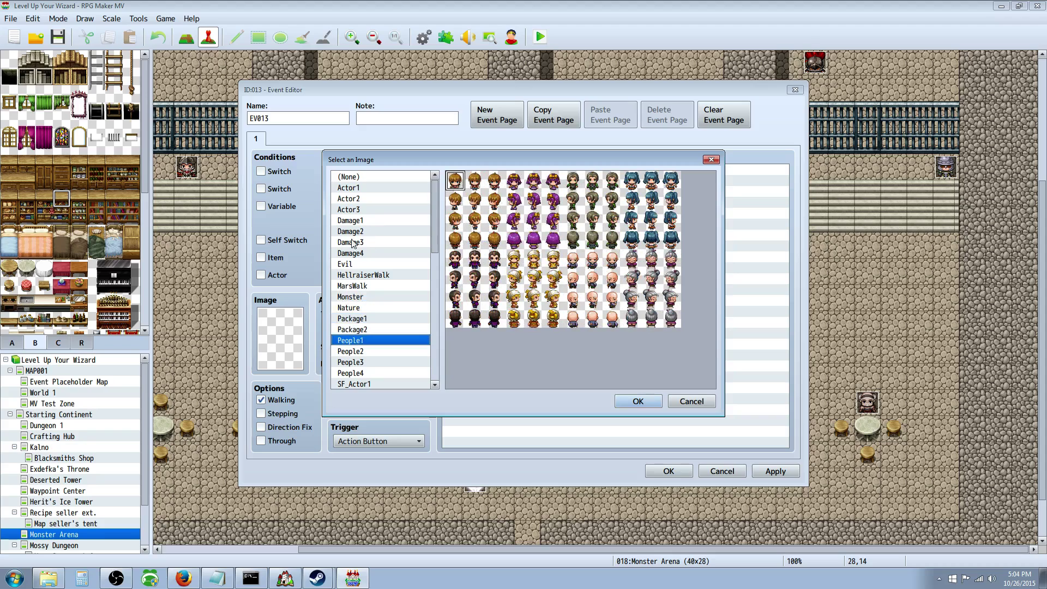
{"action": "left_click", "coordinate": [474, 259]}
Confirm the sprite and add the Show Text message 'Welcome to the shop, wanna see my wares?'.
{"action": "left_click", "coordinate": [637, 402]}
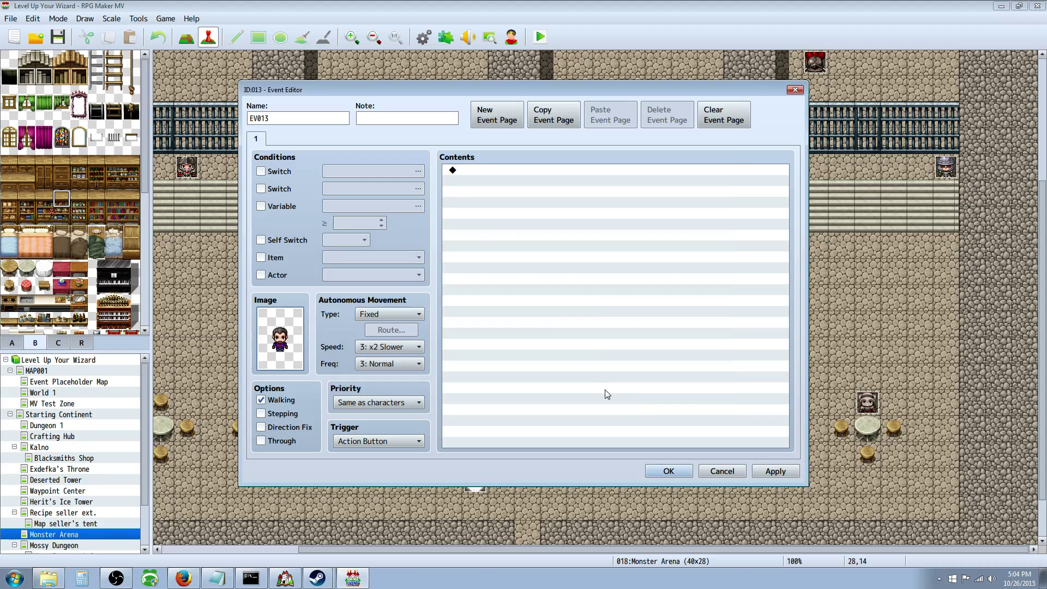
{"action": "right_click", "coordinate": [480, 172]}
{"action": "left_click", "coordinate": [498, 181]}
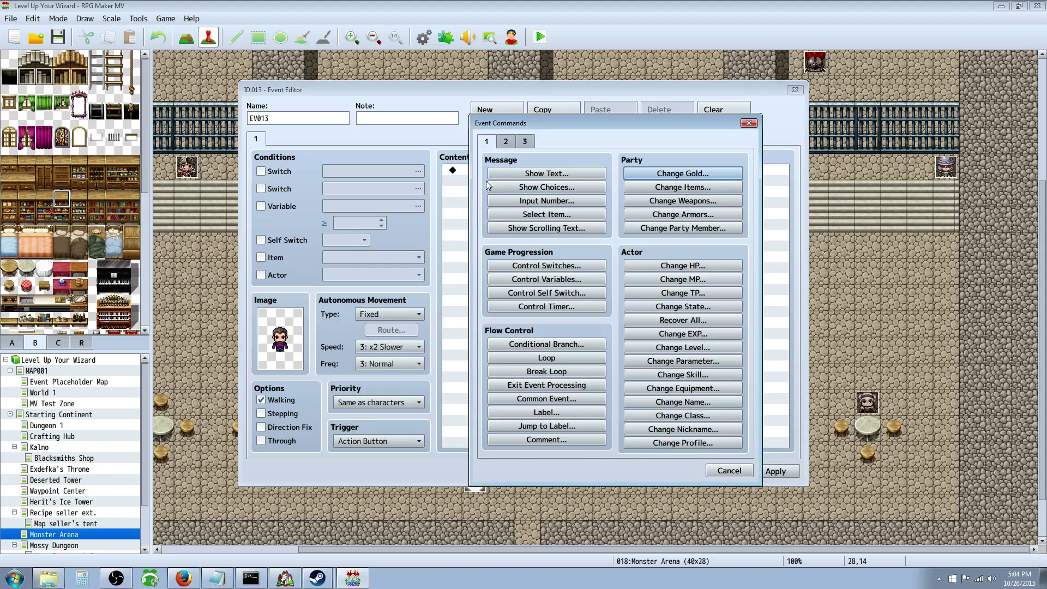
{"action": "left_click", "coordinate": [518, 173]}
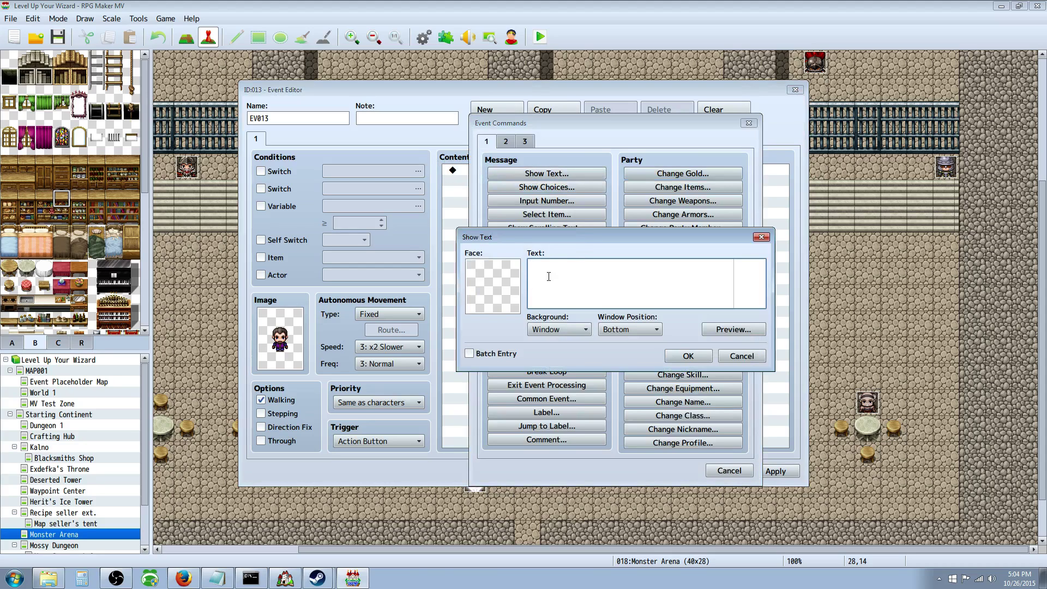
{"action": "type", "text": "Welcome to the shop, wanna see my ware"}
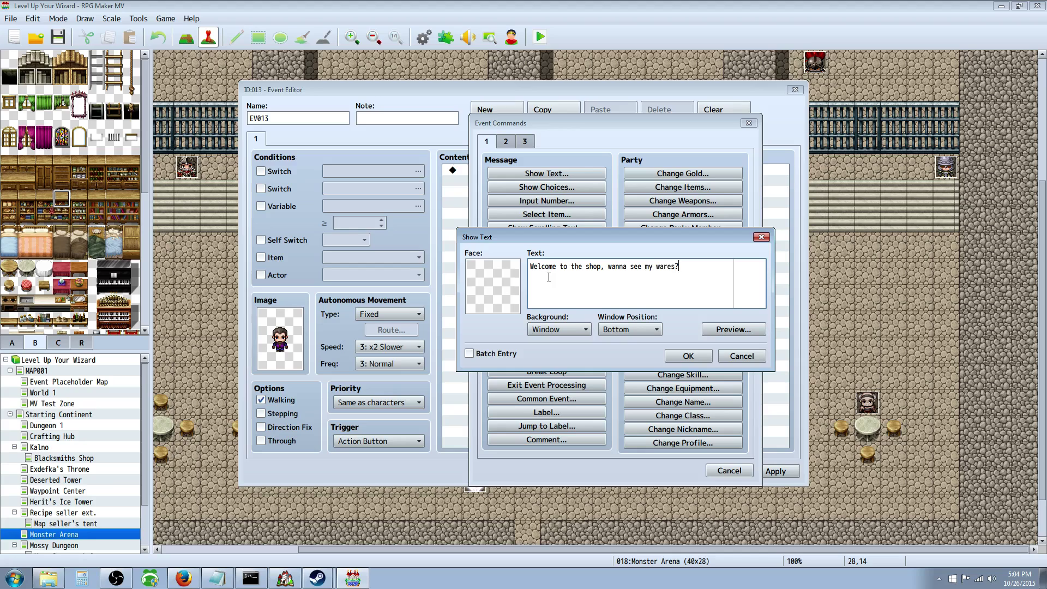
{"action": "type", "text": "s?"}
{"action": "left_click", "coordinate": [688, 355]}
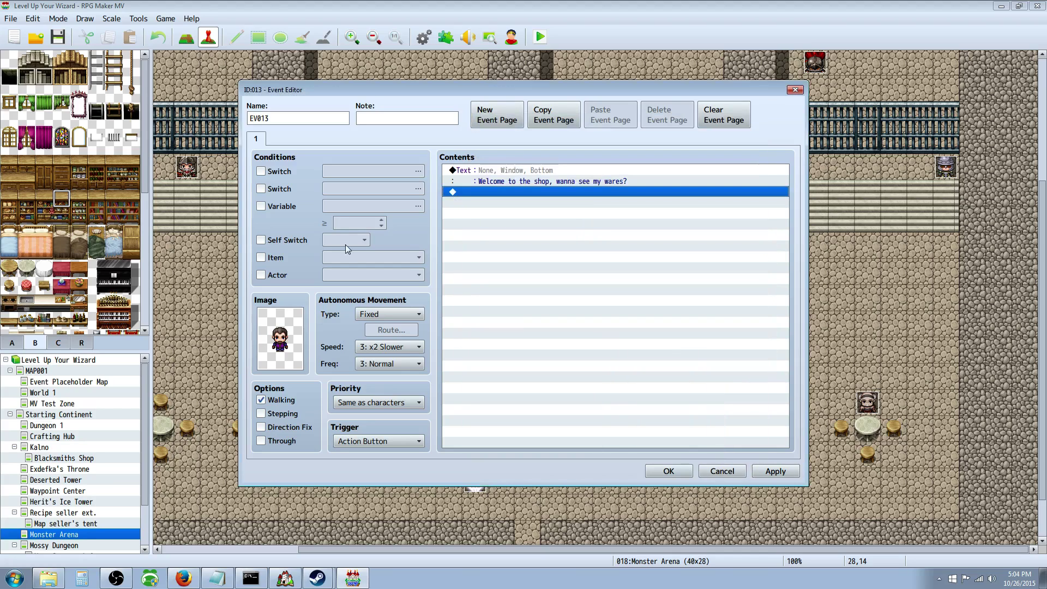
{"action": "right_click", "coordinate": [519, 171]}
{"action": "left_click", "coordinate": [537, 192]}
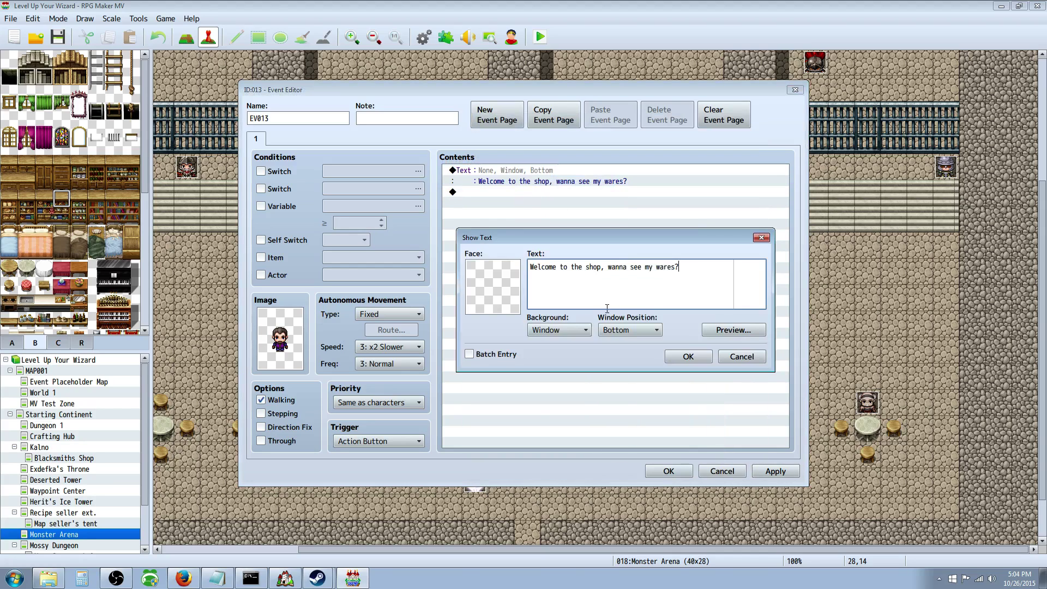
{"action": "left_click", "coordinate": [546, 331]}
{"action": "left_click", "coordinate": [550, 354]}
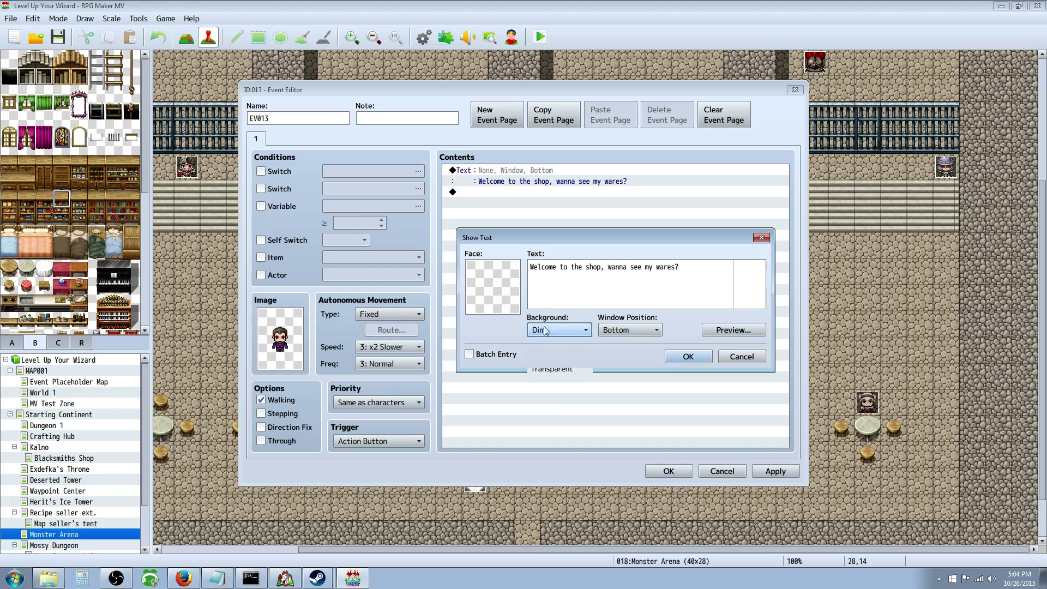
{"action": "left_click", "coordinate": [627, 330]}
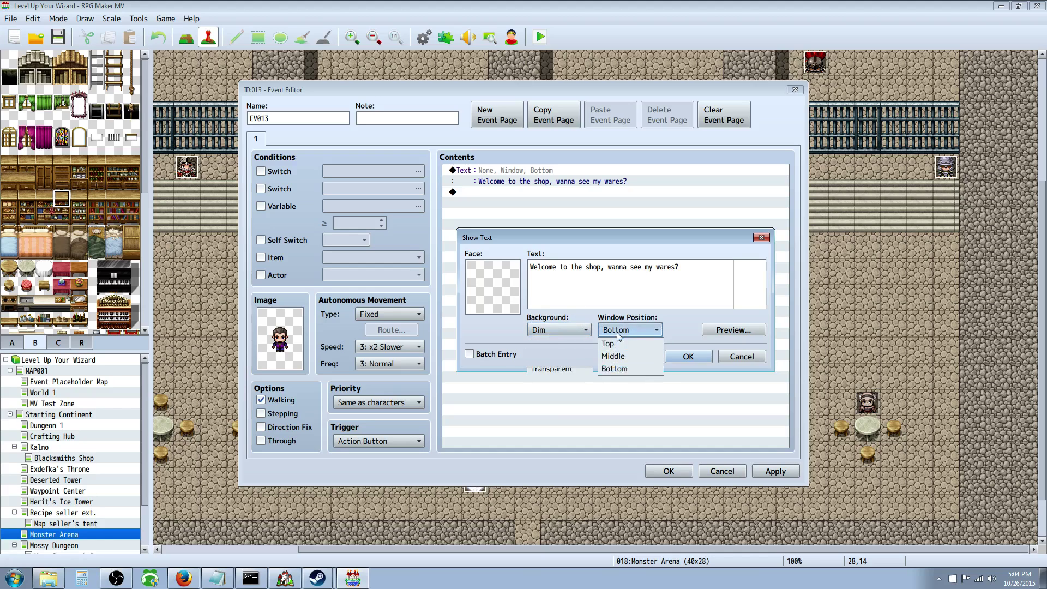
{"action": "left_click", "coordinate": [614, 370]}
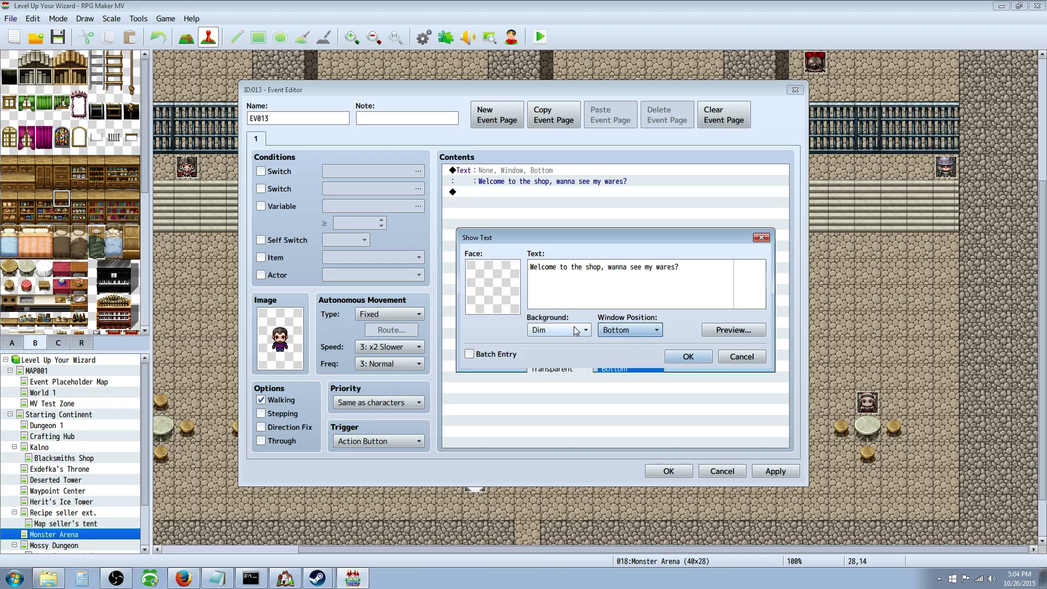
{"action": "left_click", "coordinate": [610, 331]}
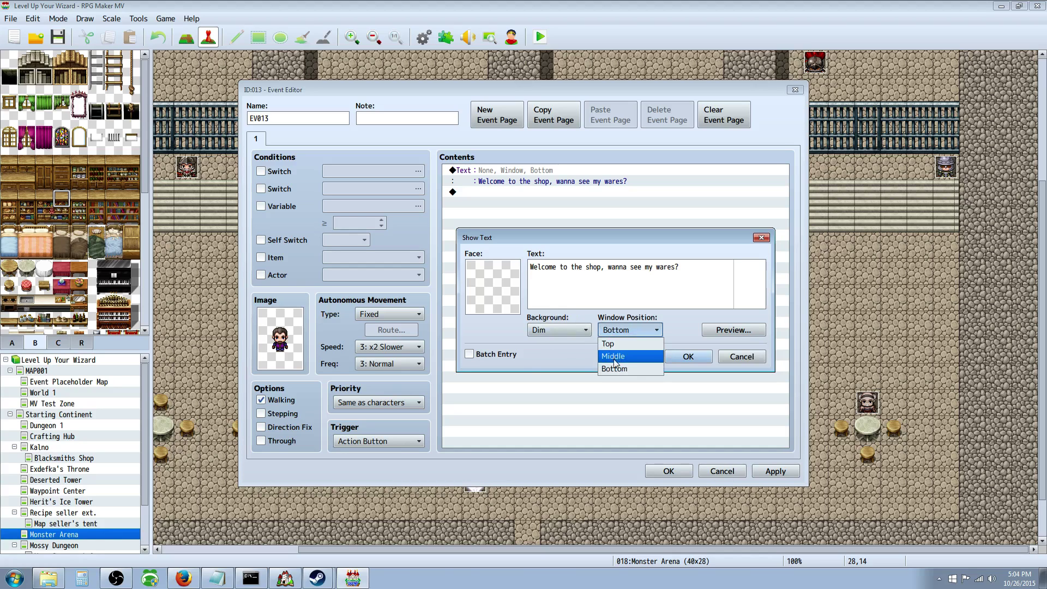
{"action": "left_click", "coordinate": [614, 367]}
{"action": "left_click", "coordinate": [559, 330]}
{"action": "left_click", "coordinate": [557, 353]}
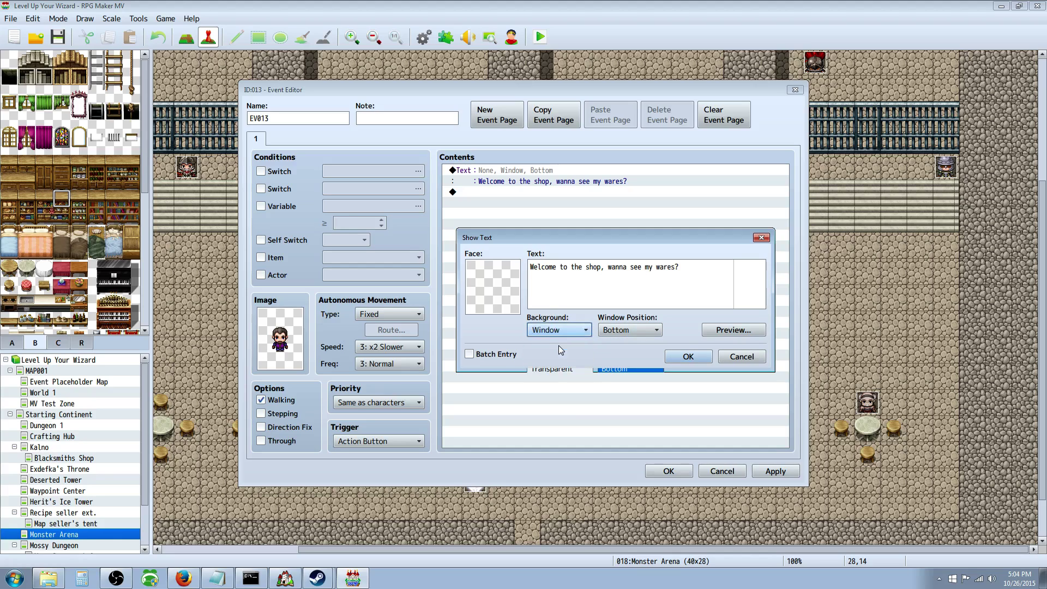
{"action": "left_click", "coordinate": [561, 330]}
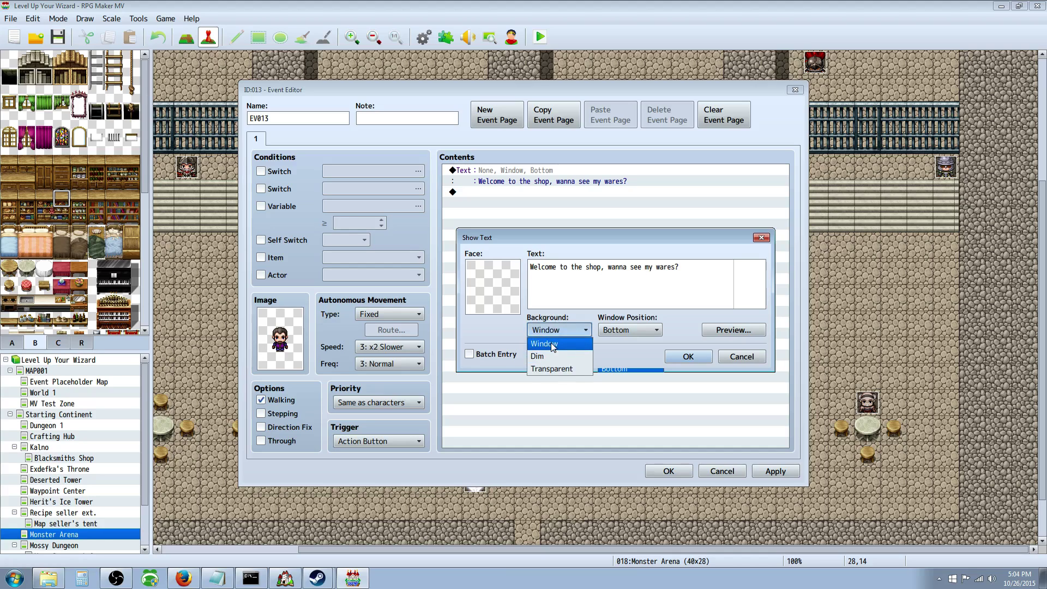
{"action": "left_click", "coordinate": [553, 344]}
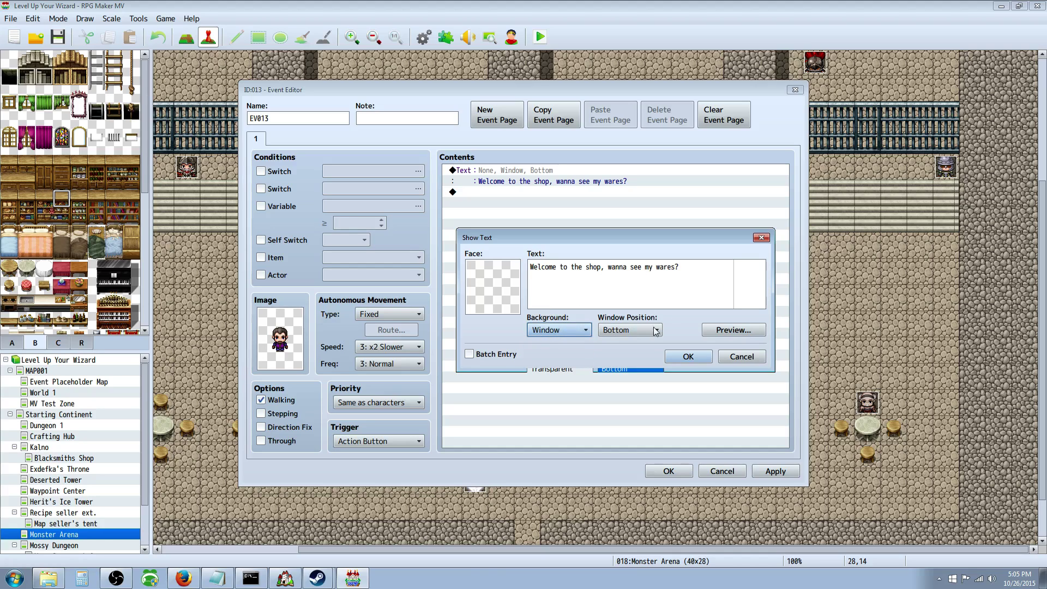
{"action": "left_click", "coordinate": [718, 329]}
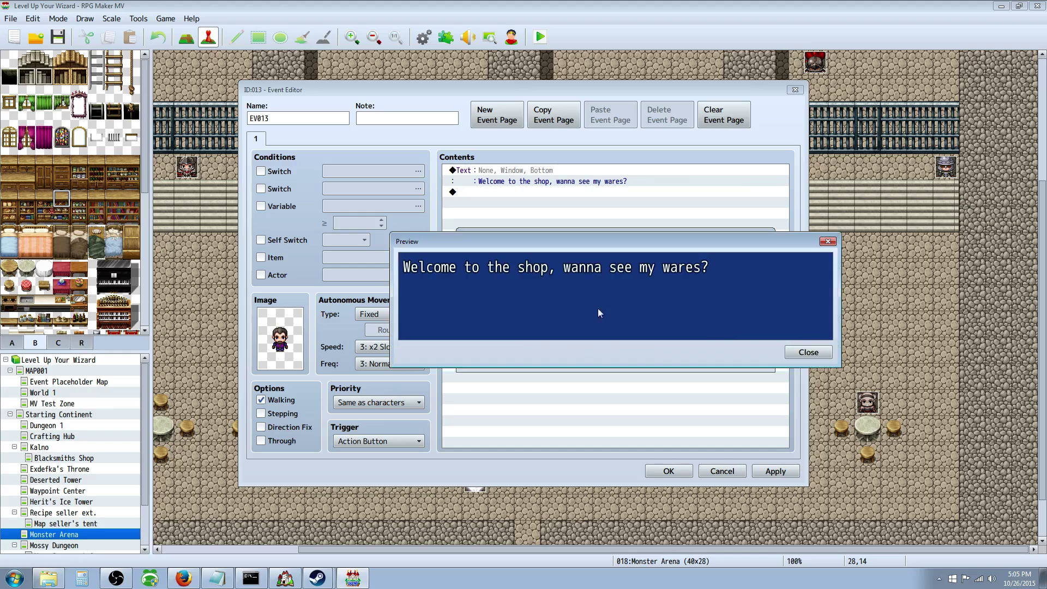
{"action": "left_click", "coordinate": [809, 352]}
Insert a Shop Processing command right after the greeting message.
{"action": "left_click", "coordinate": [679, 355]}
{"action": "right_click", "coordinate": [495, 196]}
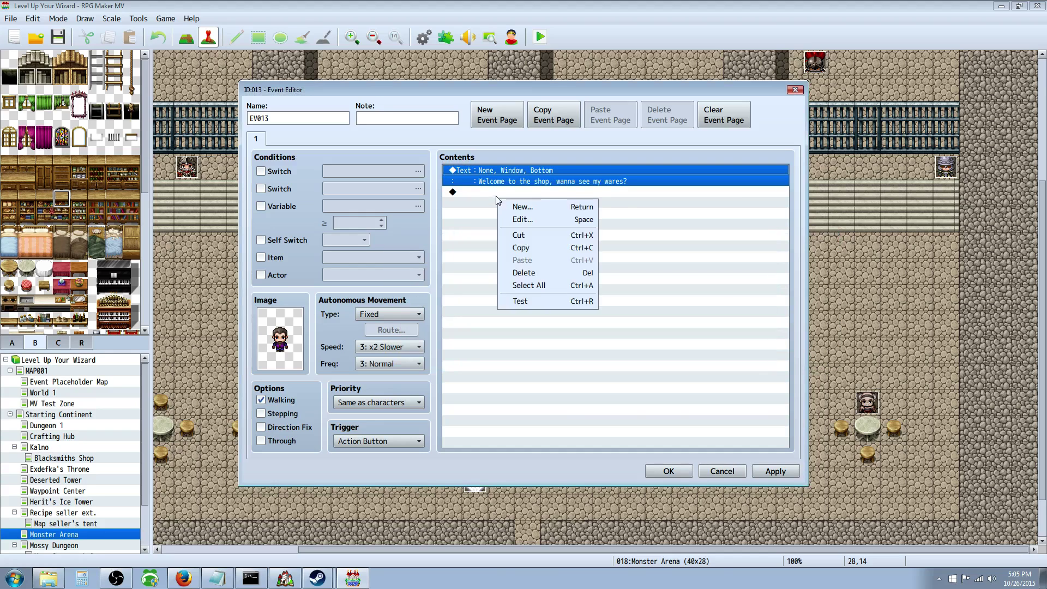
{"action": "left_click", "coordinate": [508, 206]}
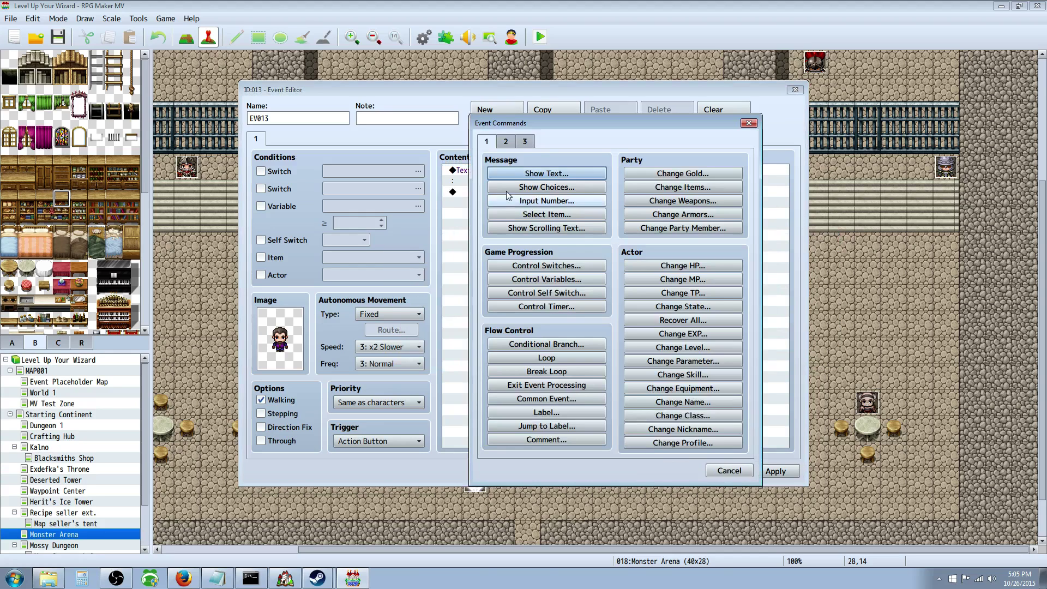
{"action": "left_click", "coordinate": [505, 143]}
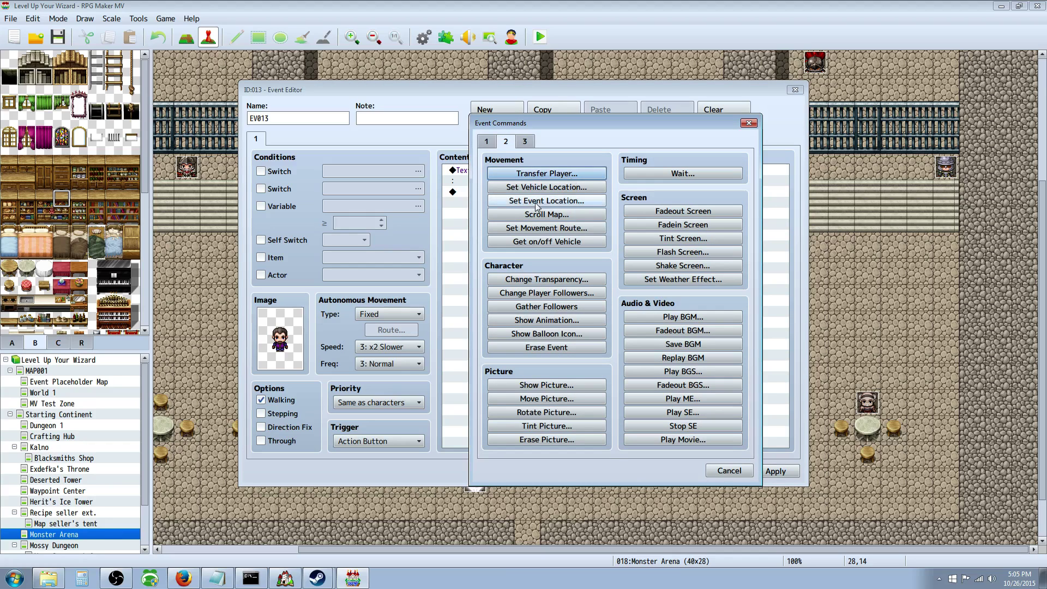
{"action": "left_click", "coordinate": [525, 141]}
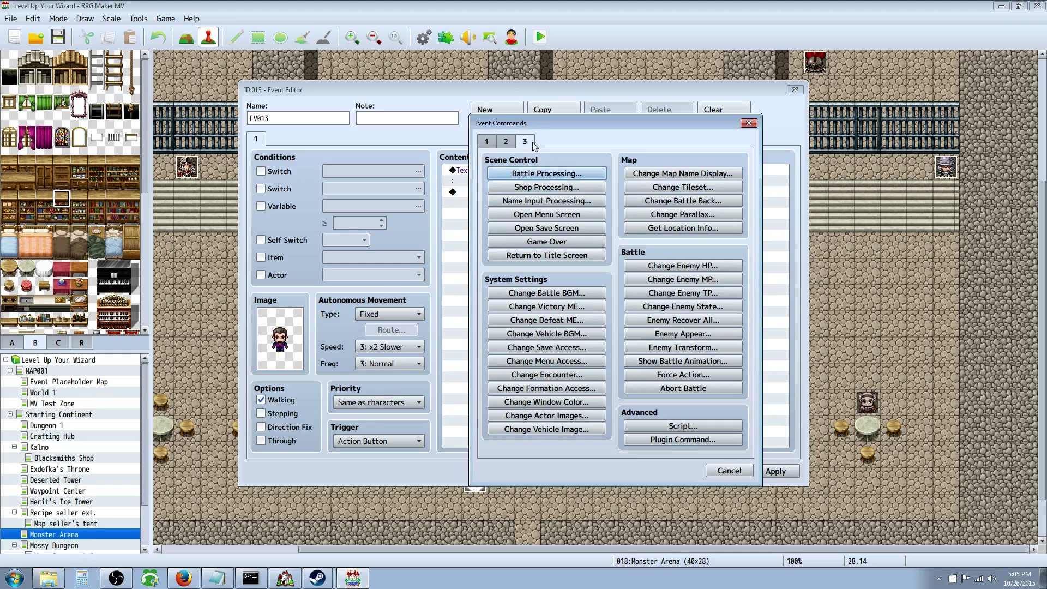
{"action": "left_click", "coordinate": [549, 187]}
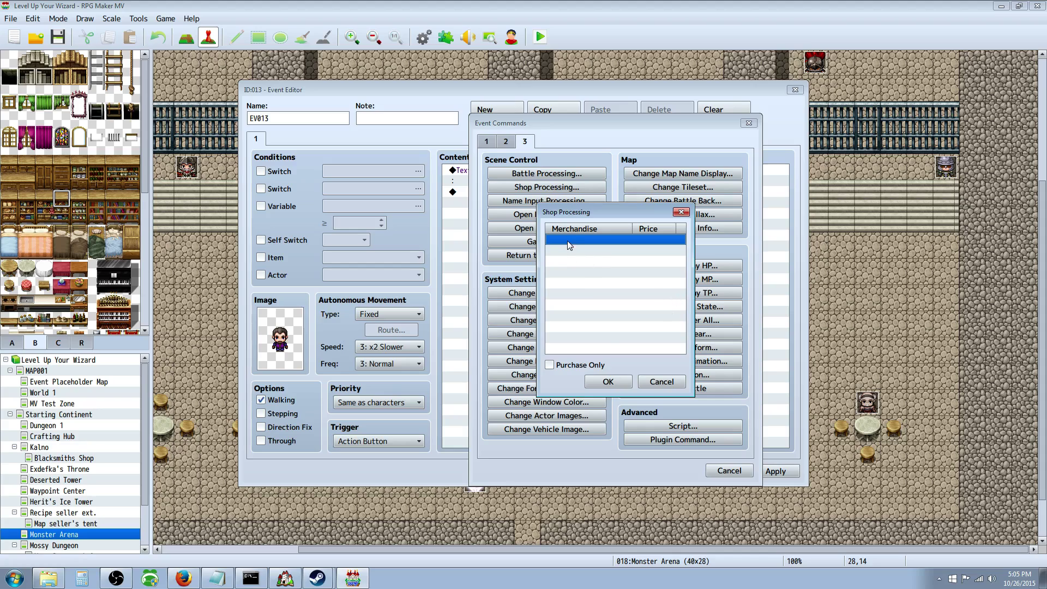
Add the item Potion at its standard price to the shop's merchandise and confirm.
{"action": "right_click", "coordinate": [568, 241]}
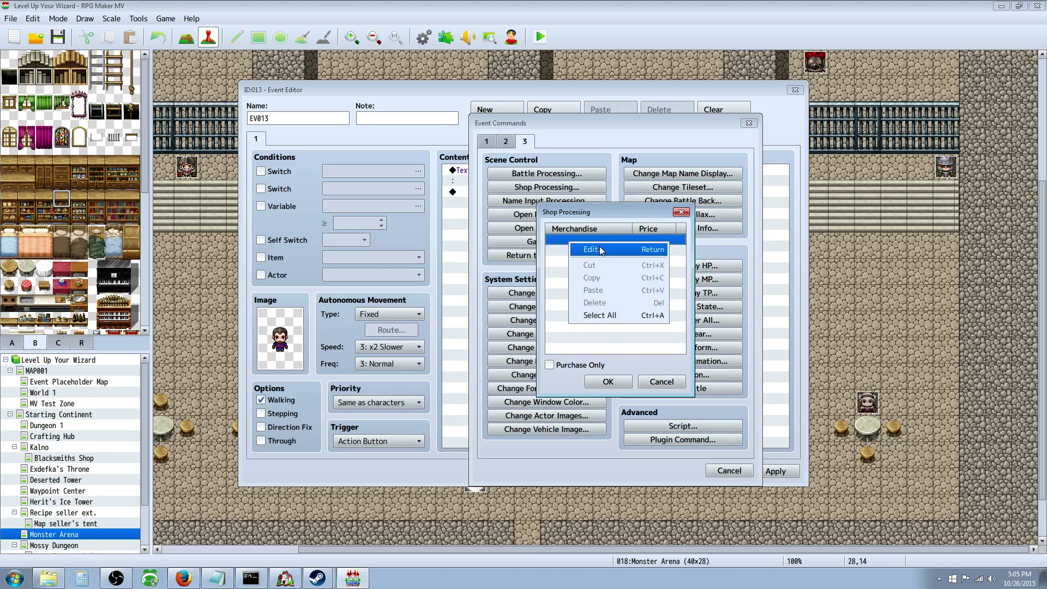
{"action": "left_click", "coordinate": [600, 247]}
{"action": "left_click", "coordinate": [564, 267]}
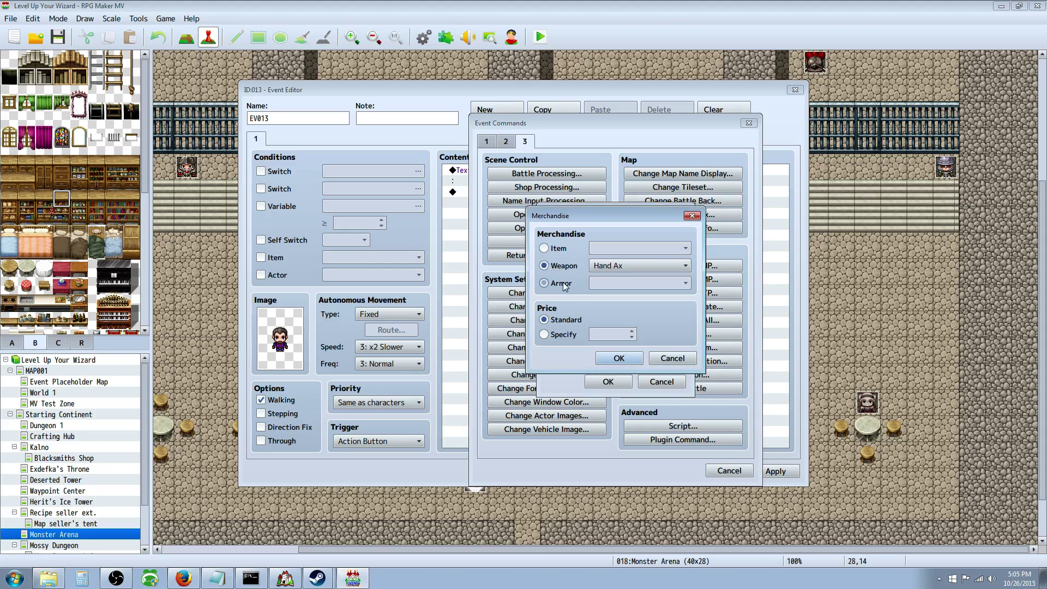
{"action": "left_click", "coordinate": [563, 283]}
{"action": "left_click", "coordinate": [560, 248]}
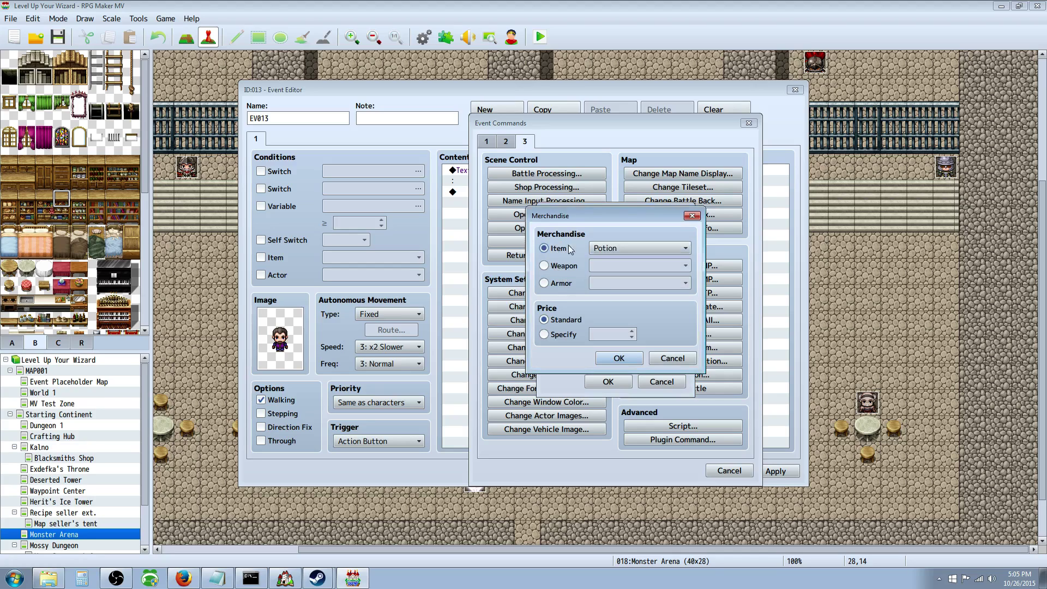
{"action": "left_click", "coordinate": [650, 248]}
{"action": "left_click", "coordinate": [628, 265]}
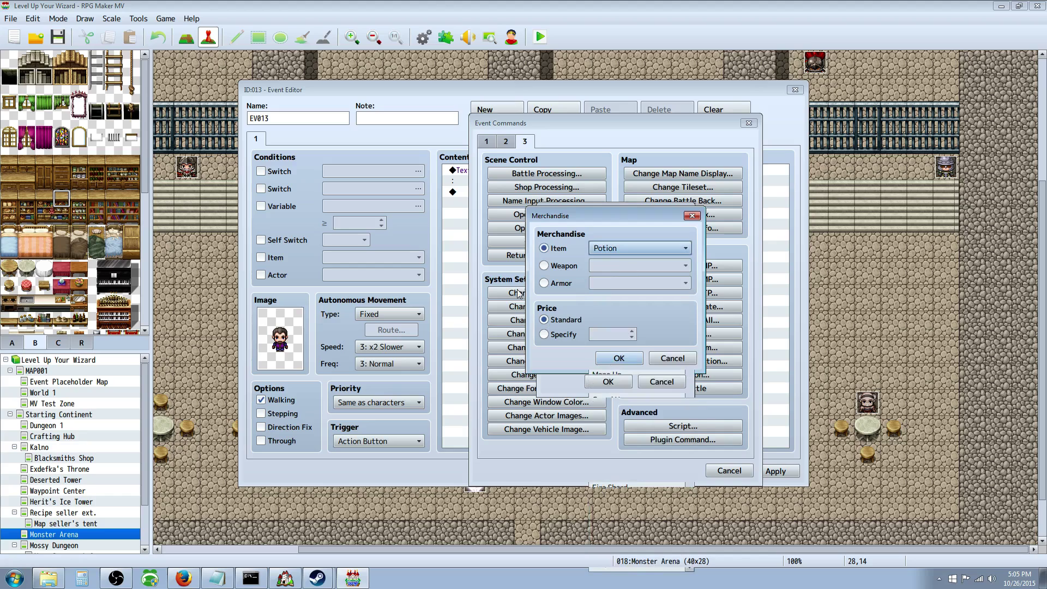
{"action": "left_click", "coordinate": [620, 359]}
{"action": "left_click", "coordinate": [608, 382]}
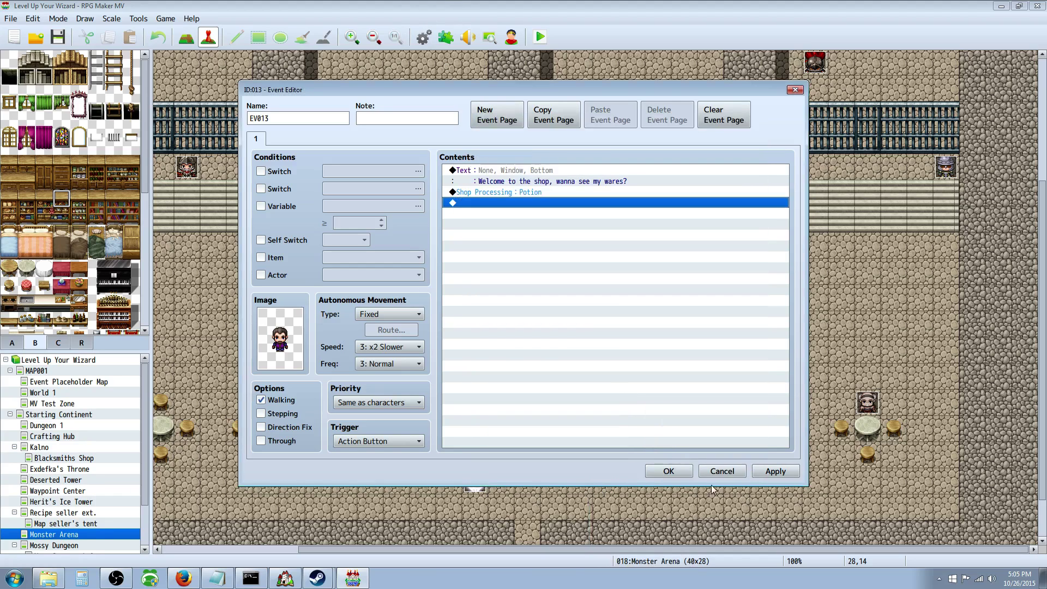
Close the event and check Potion's standard price of 50 in the Database Items list.
{"action": "left_click", "coordinate": [666, 470]}
{"action": "left_click", "coordinate": [424, 36]}
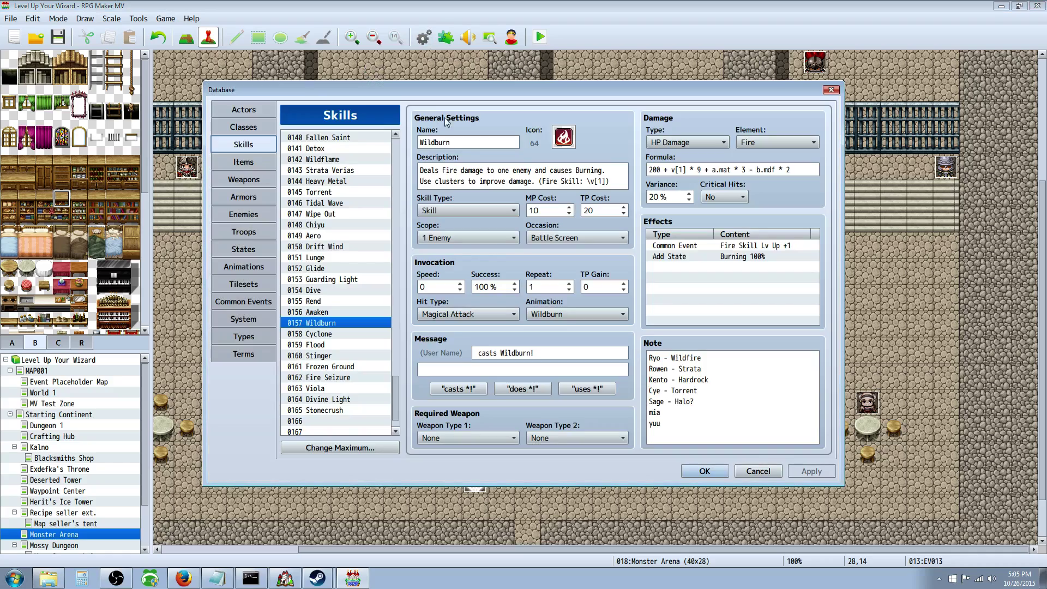
{"action": "left_click", "coordinate": [245, 162]}
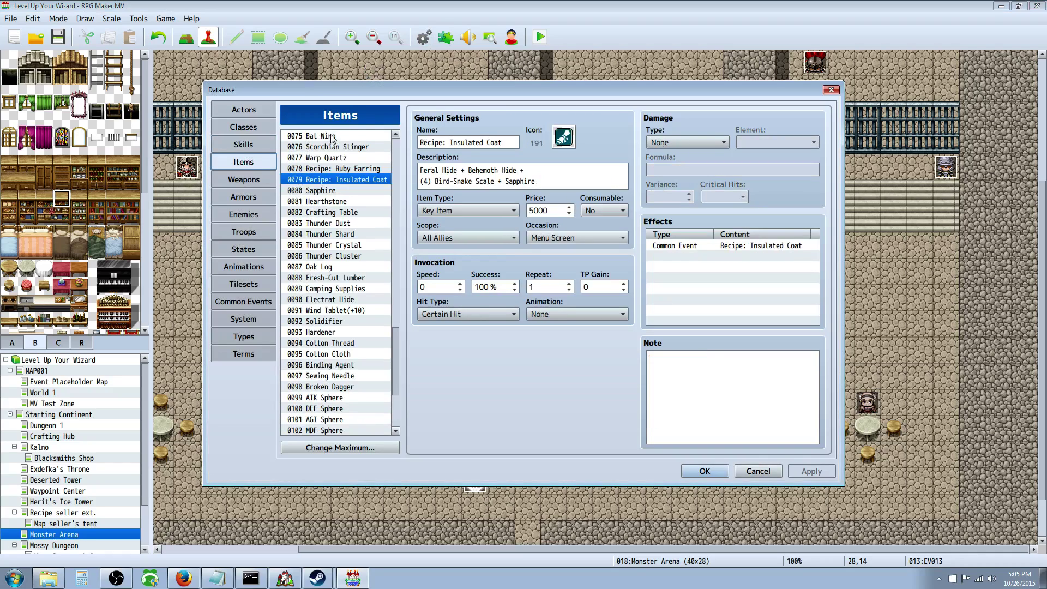
{"action": "scroll", "coordinate": [389, 348], "scroll_direction": "up", "scroll_amount": 20}
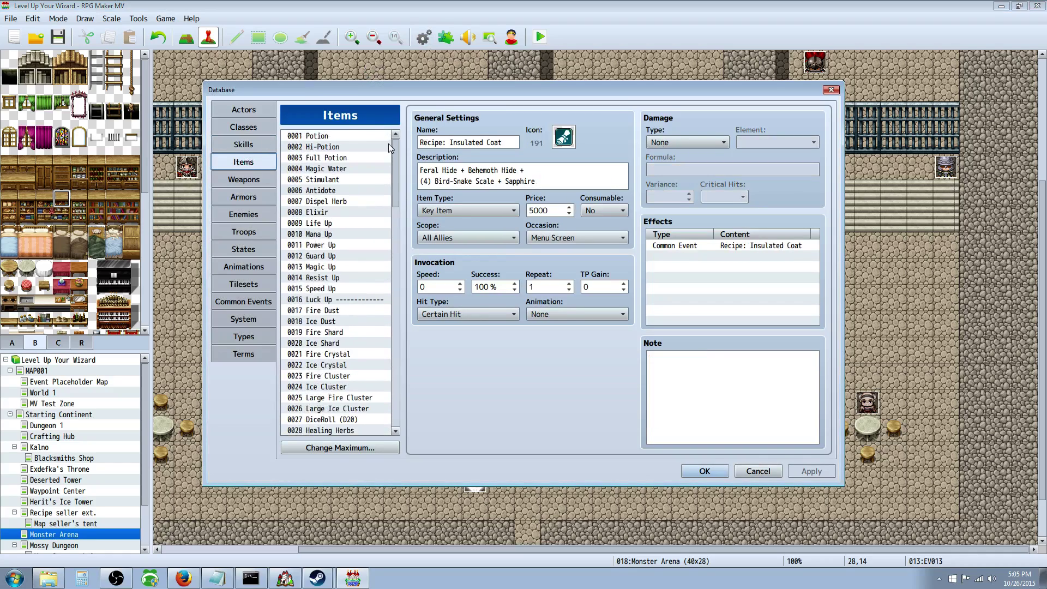
{"action": "left_click", "coordinate": [335, 135]}
{"action": "double_click", "coordinate": [545, 209]}
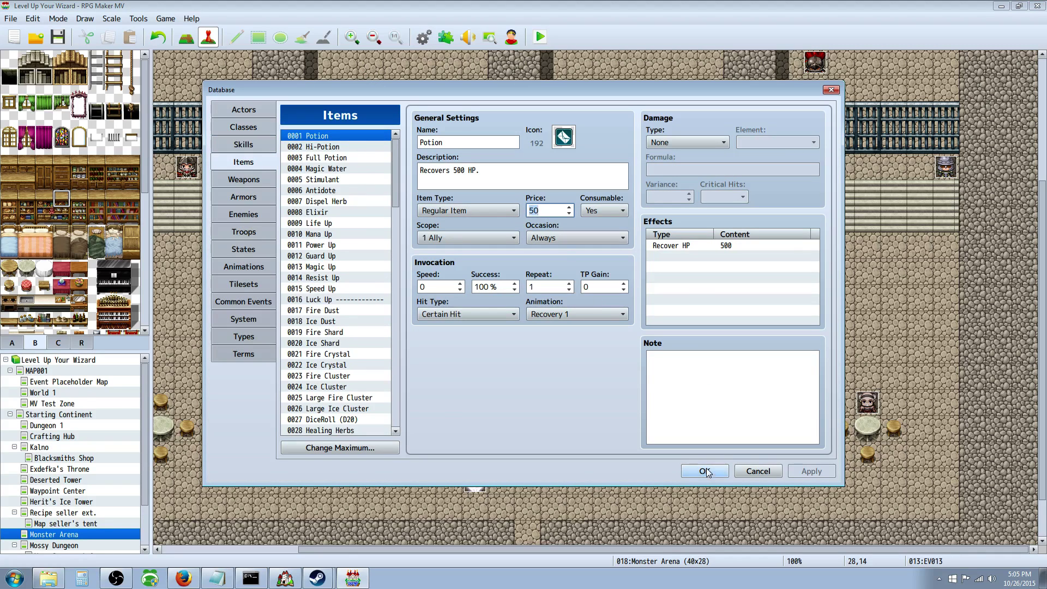
{"action": "left_click", "coordinate": [666, 381]}
{"action": "left_click", "coordinate": [705, 470]}
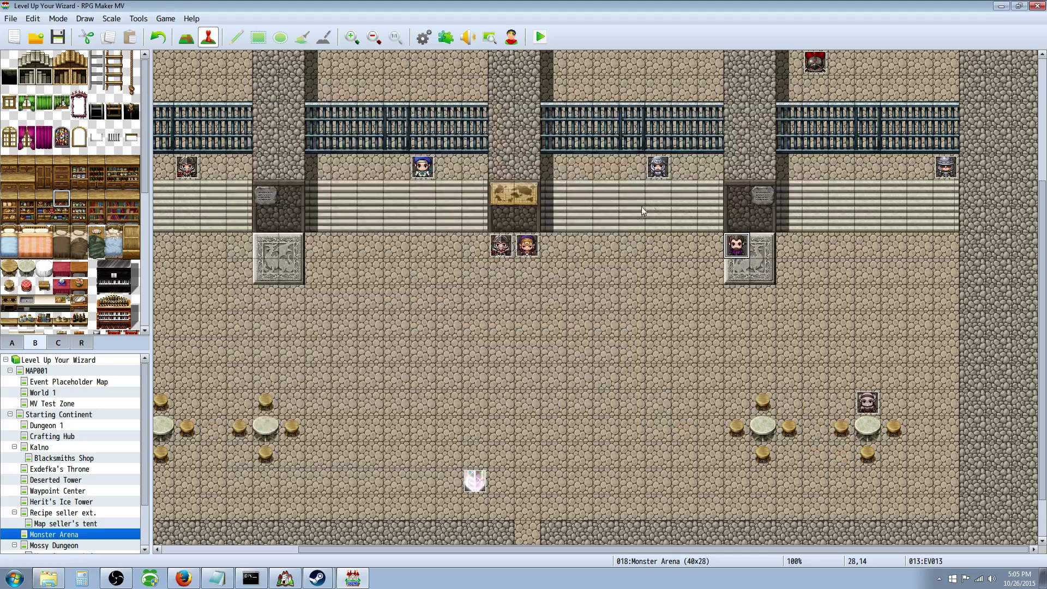
Reopen the shopkeeper event and edit its Shop Processing merchandise list.
{"action": "right_click", "coordinate": [740, 246]}
{"action": "left_click", "coordinate": [751, 251]}
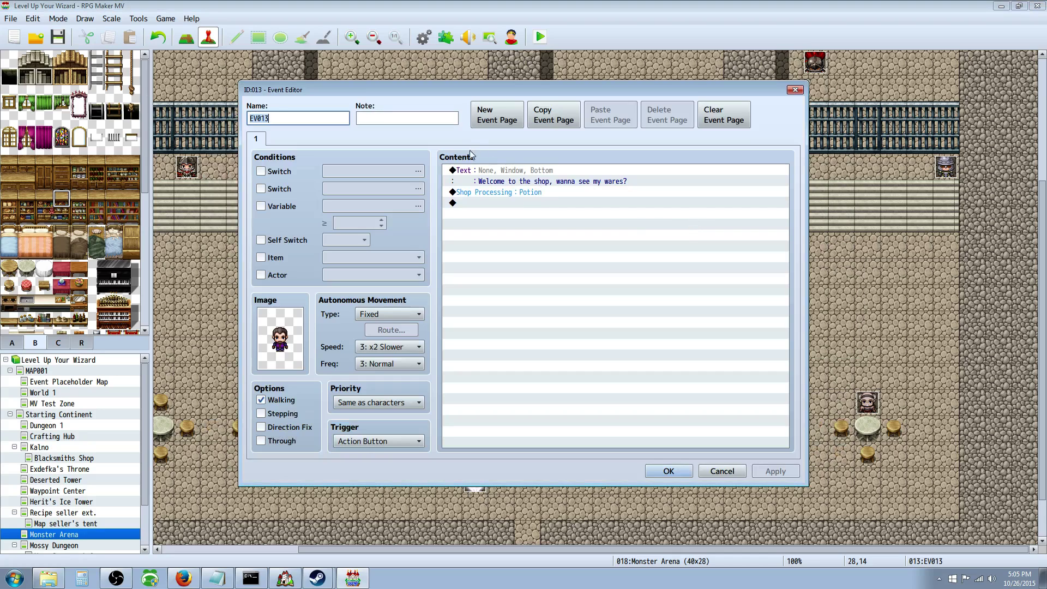
{"action": "left_click", "coordinate": [512, 192]}
{"action": "right_click", "coordinate": [513, 192]}
{"action": "left_click", "coordinate": [551, 205]}
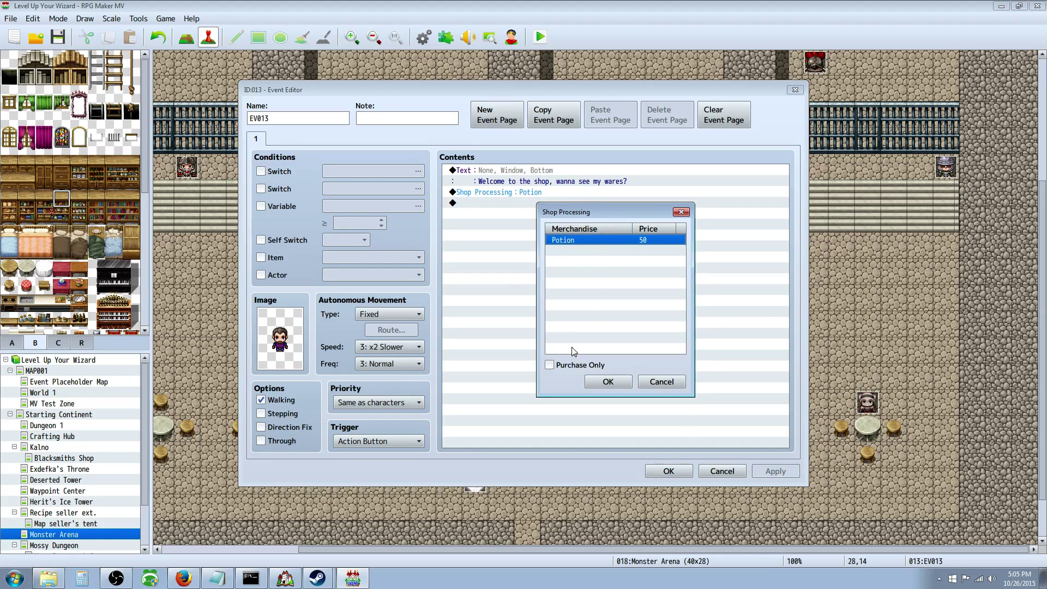
Change Potion to a specified price of 55, leaving Purchase Only unchecked.
{"action": "right_click", "coordinate": [611, 240]}
{"action": "left_click", "coordinate": [627, 249]}
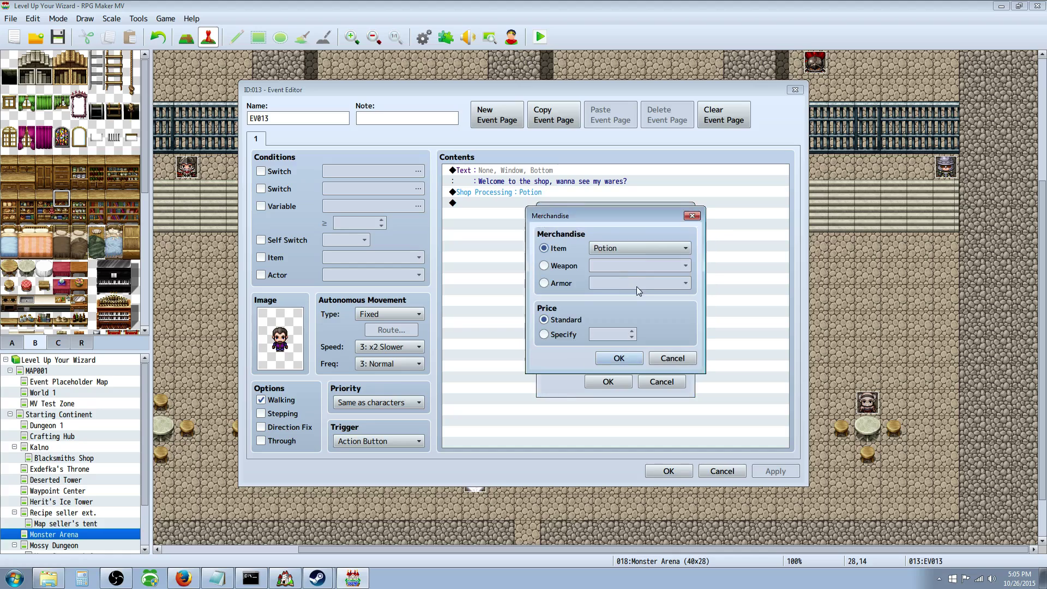
{"action": "left_click", "coordinate": [573, 333]}
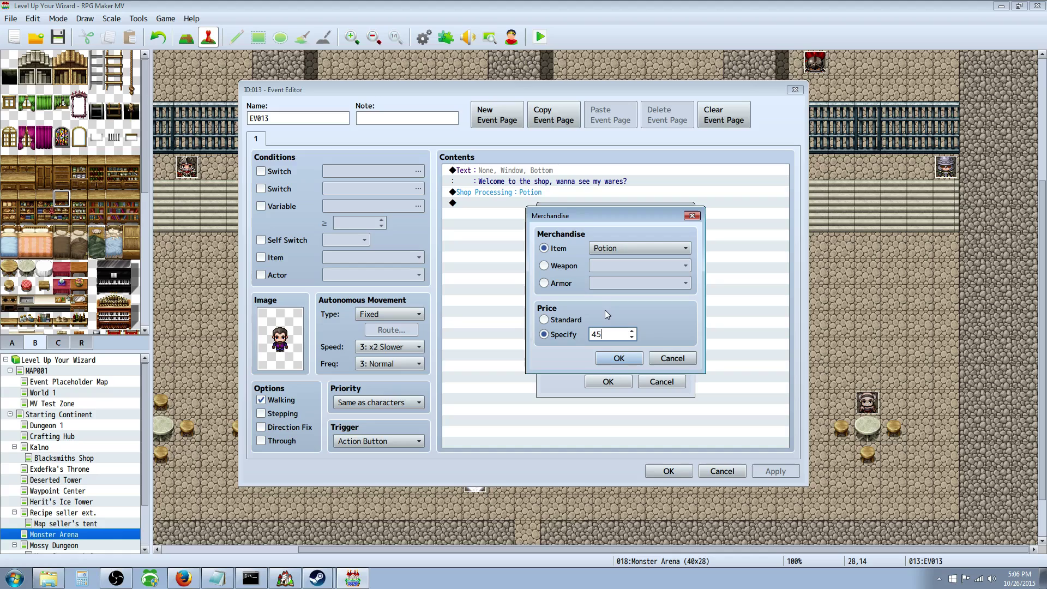
{"action": "left_click", "coordinate": [616, 357]}
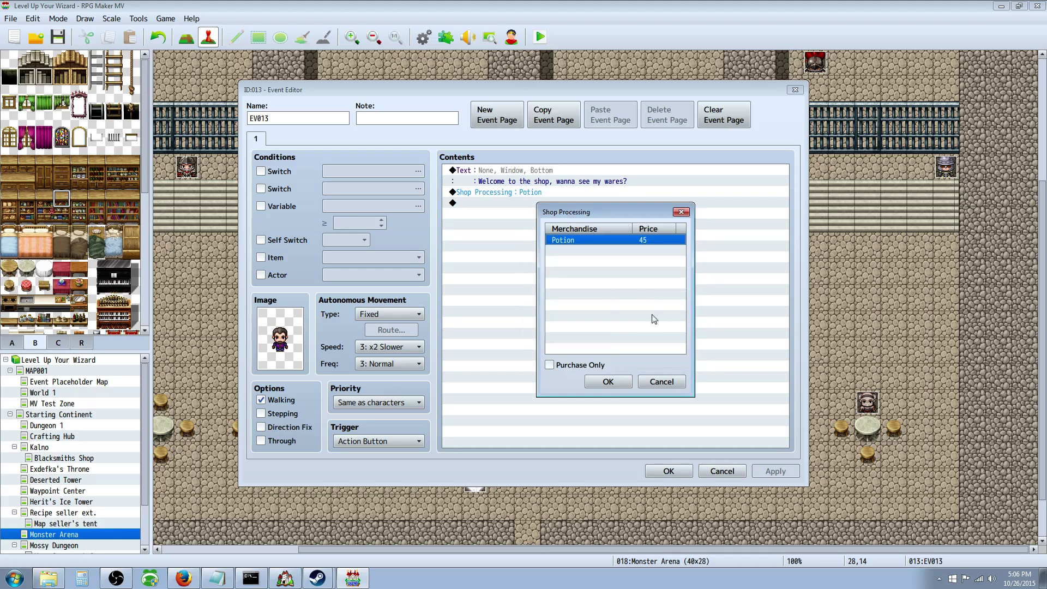
{"action": "right_click", "coordinate": [580, 241]}
{"action": "left_click", "coordinate": [600, 245]}
{"action": "type", "text": "55"}
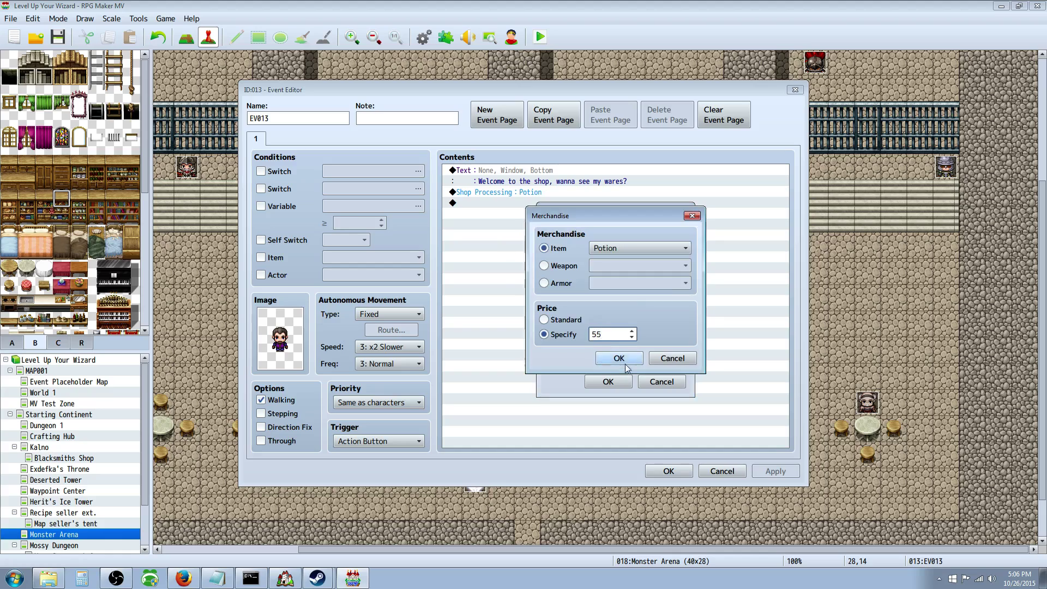
{"action": "left_click", "coordinate": [620, 359]}
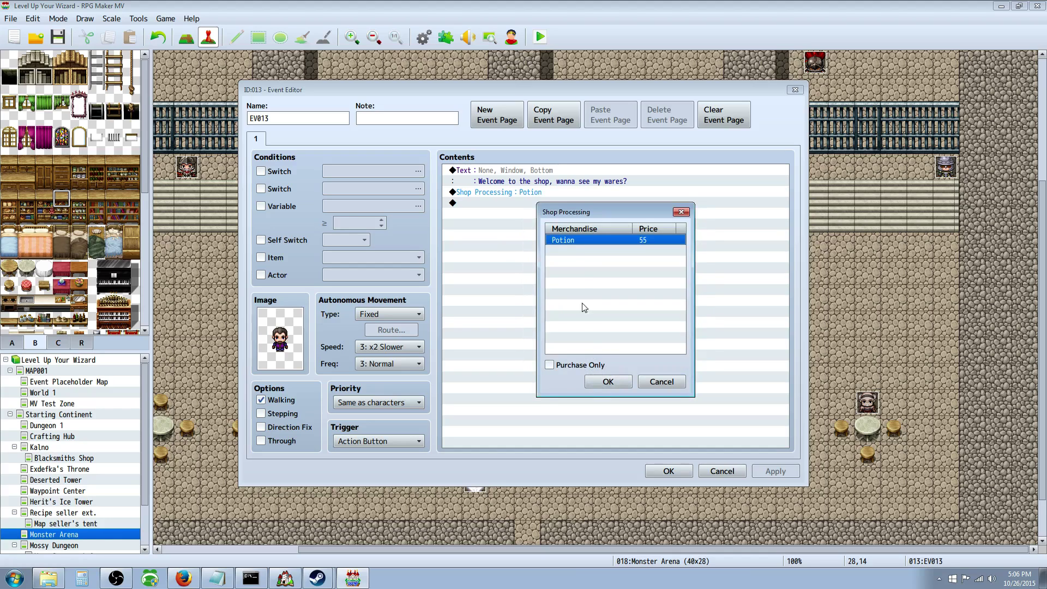
{"action": "left_click", "coordinate": [577, 252]}
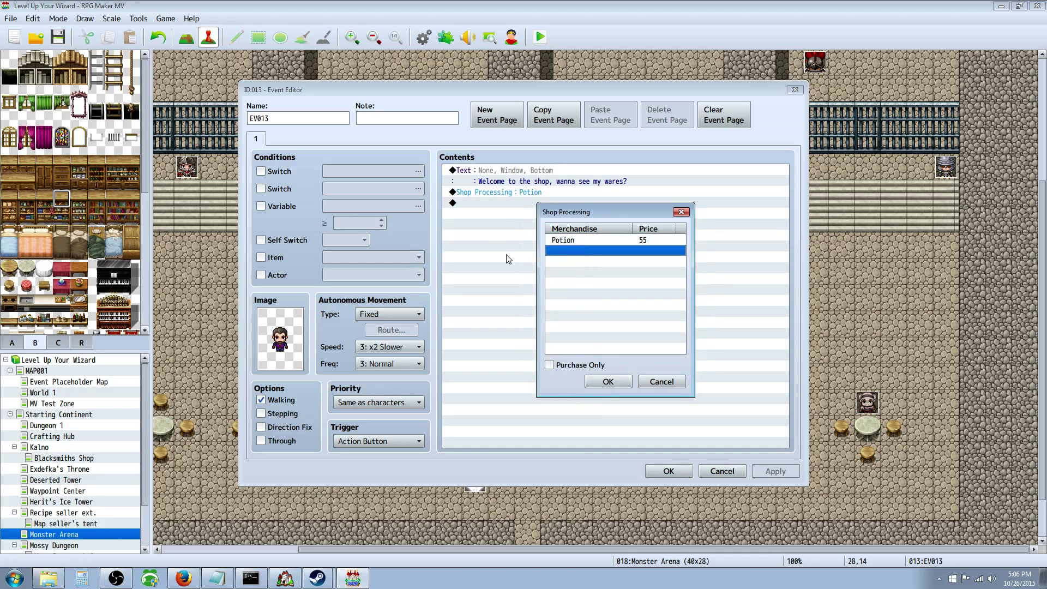
{"action": "left_click", "coordinate": [550, 366]}
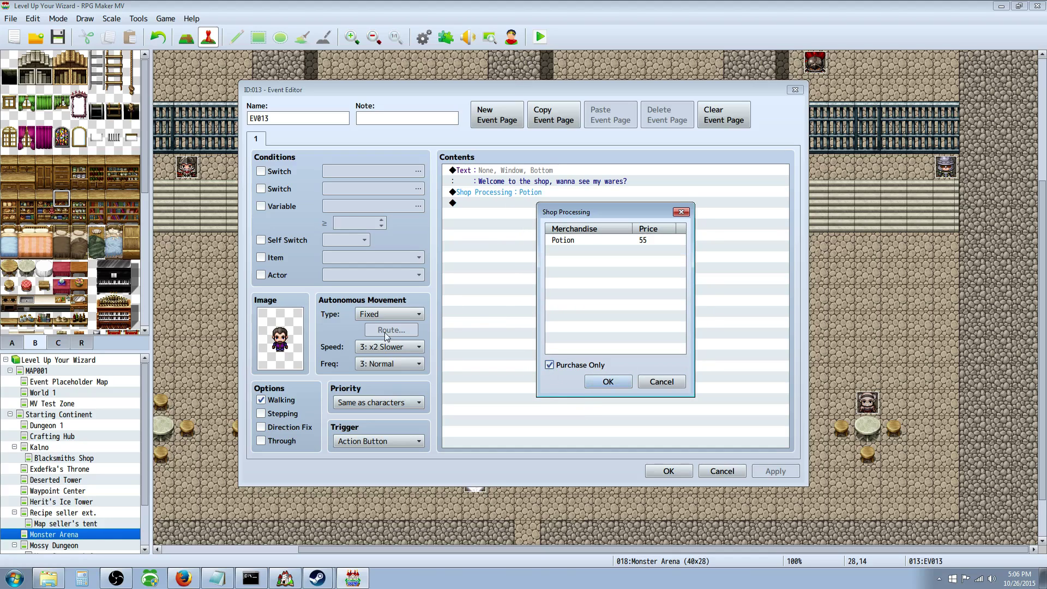
{"action": "left_click", "coordinate": [550, 366]}
Add a new weapon entry to the shop's merchandise list.
{"action": "right_click", "coordinate": [565, 252]}
{"action": "left_click", "coordinate": [585, 260]}
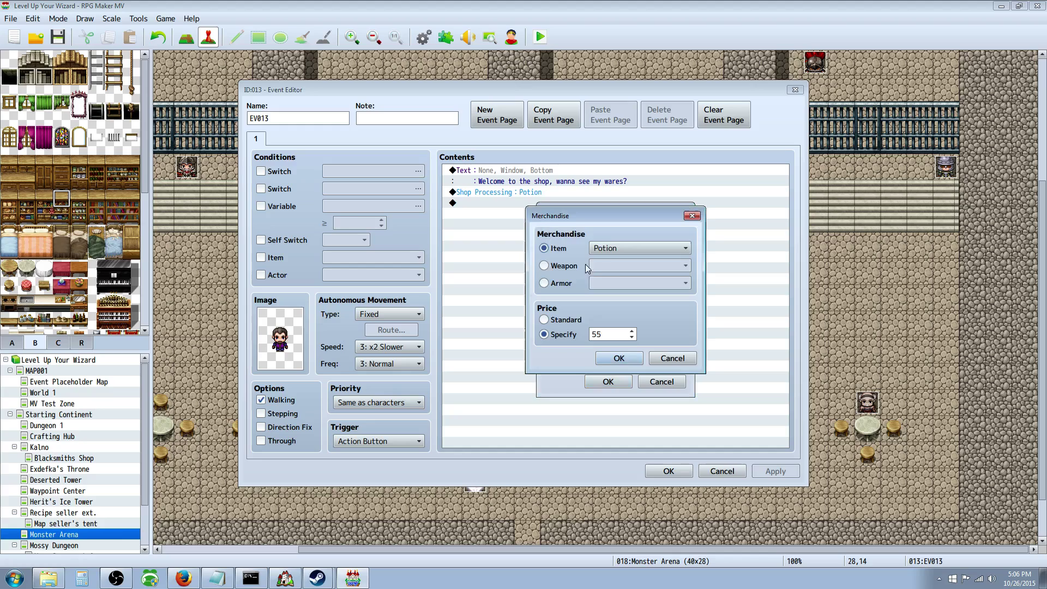
{"action": "left_click", "coordinate": [544, 266]}
{"action": "left_click", "coordinate": [627, 265]}
{"action": "left_click", "coordinate": [630, 303]}
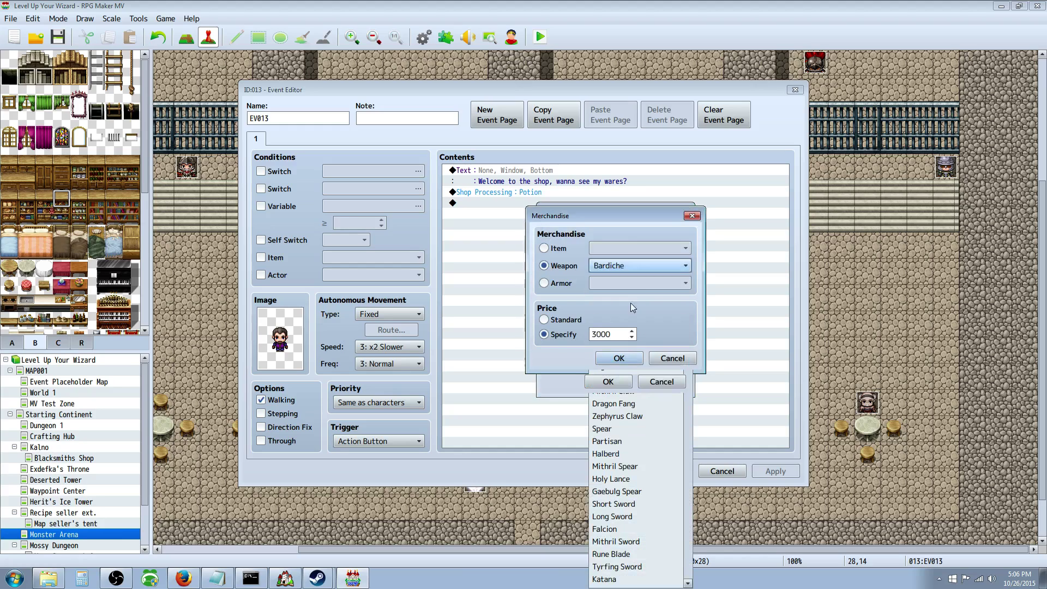
{"action": "left_click", "coordinate": [564, 322]}
{"action": "left_click", "coordinate": [561, 335]}
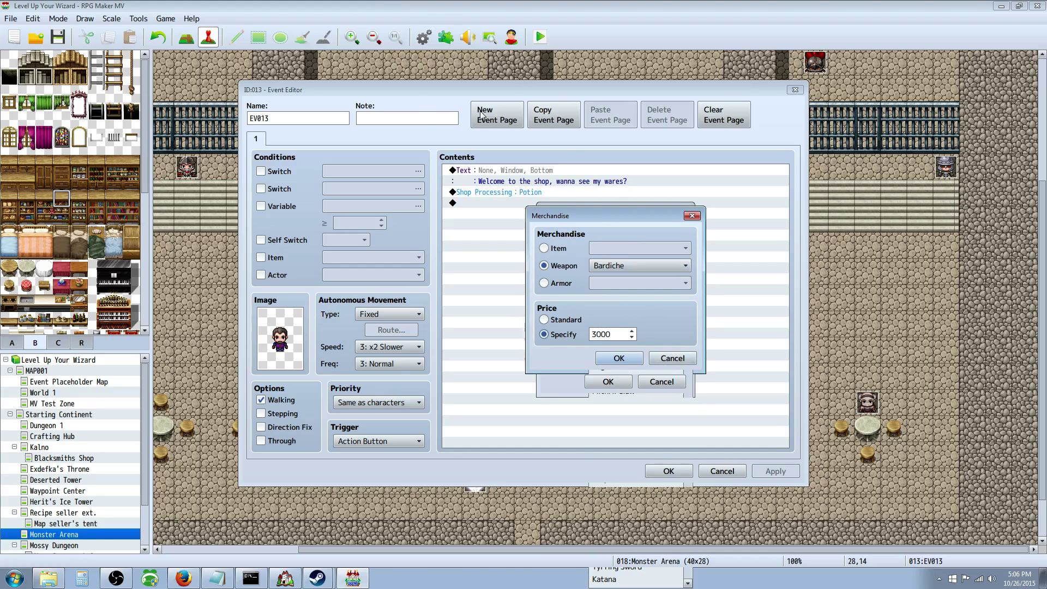
{"action": "left_click", "coordinate": [617, 266]}
{"action": "left_click", "coordinate": [604, 297]}
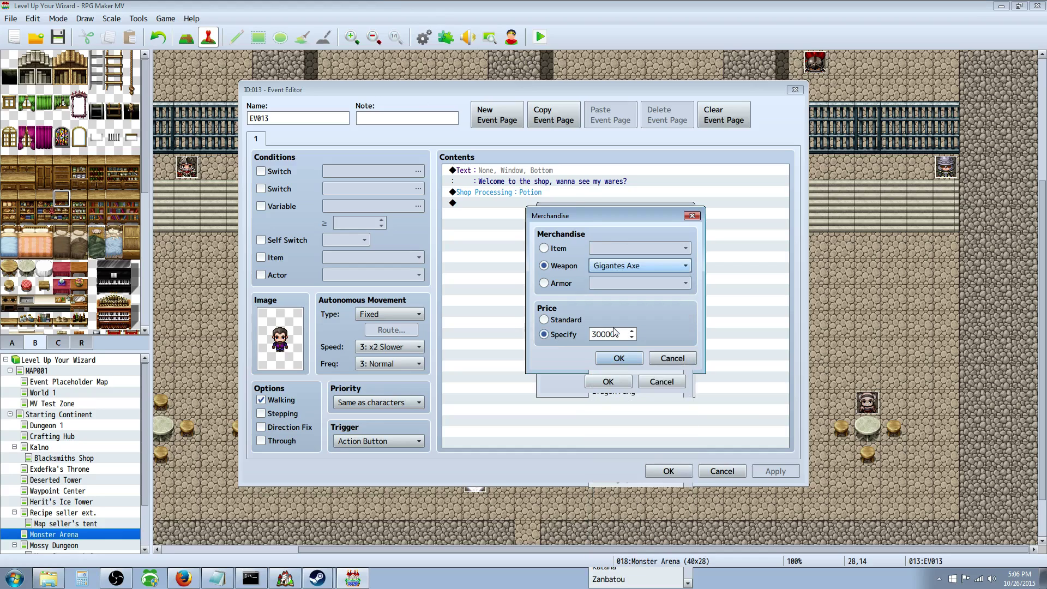
{"action": "type", "text": "0"}
{"action": "left_click", "coordinate": [603, 334]}
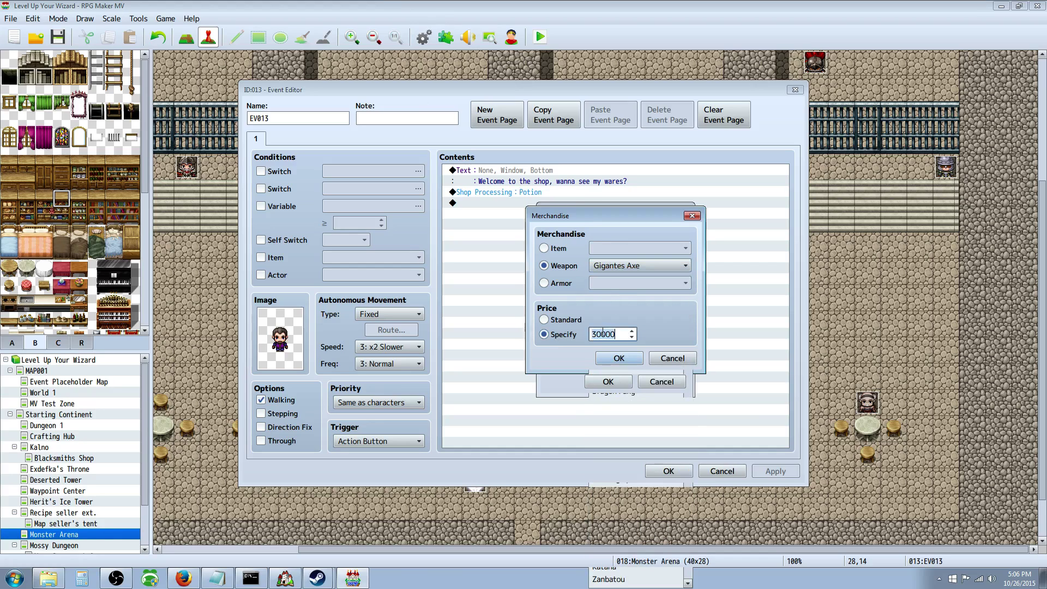
Choose Spear as the weapon at its standard price and add it to the shop.
{"action": "left_click", "coordinate": [620, 266]}
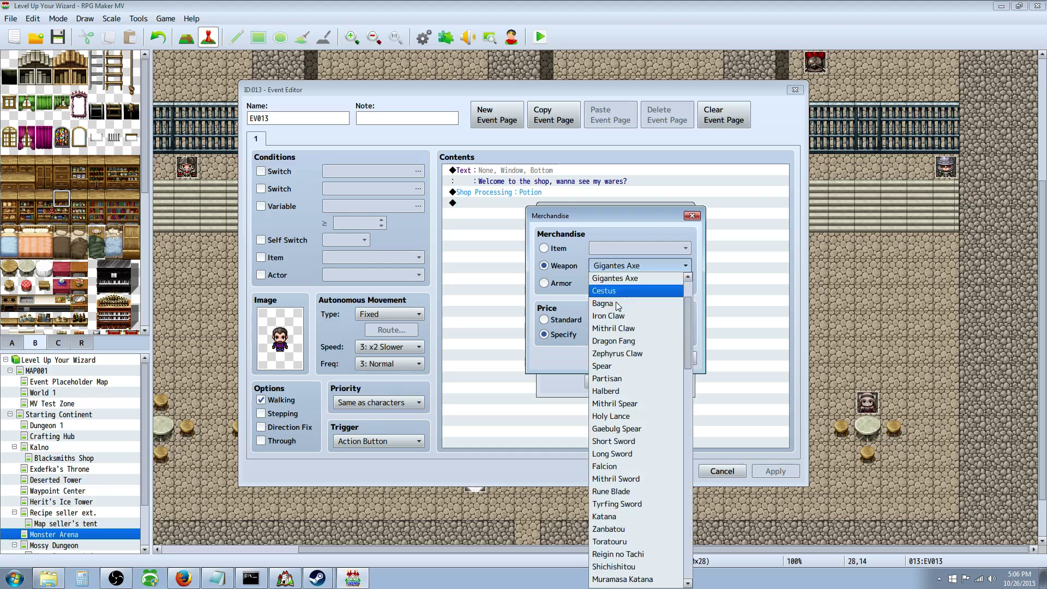
{"action": "left_click", "coordinate": [622, 397]}
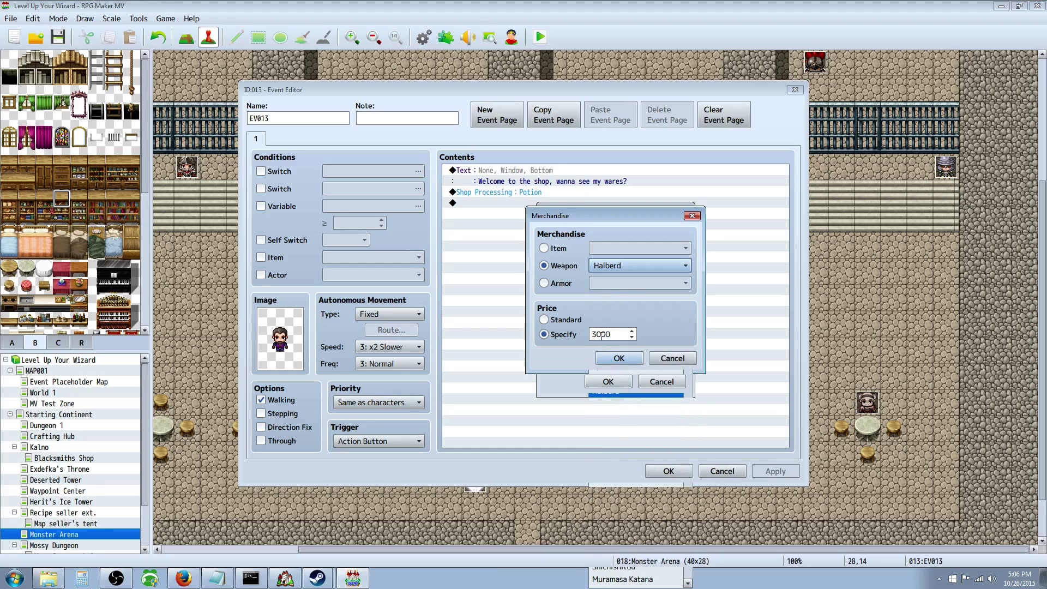
{"action": "left_click", "coordinate": [616, 264]}
{"action": "left_click", "coordinate": [622, 413]}
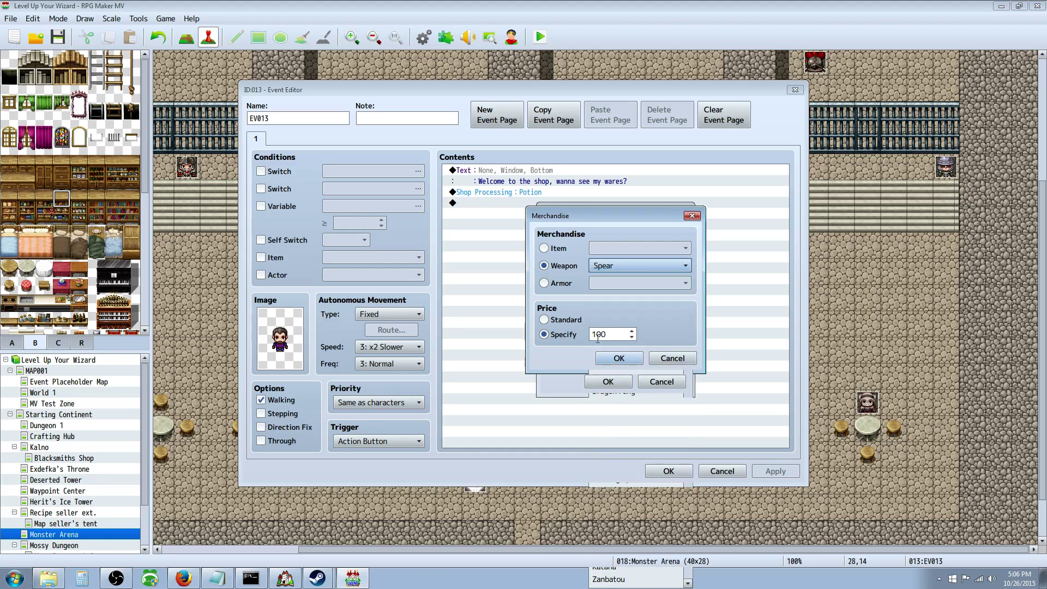
{"action": "left_click", "coordinate": [553, 320]}
{"action": "left_click", "coordinate": [556, 334]}
{"action": "left_click", "coordinate": [558, 319]}
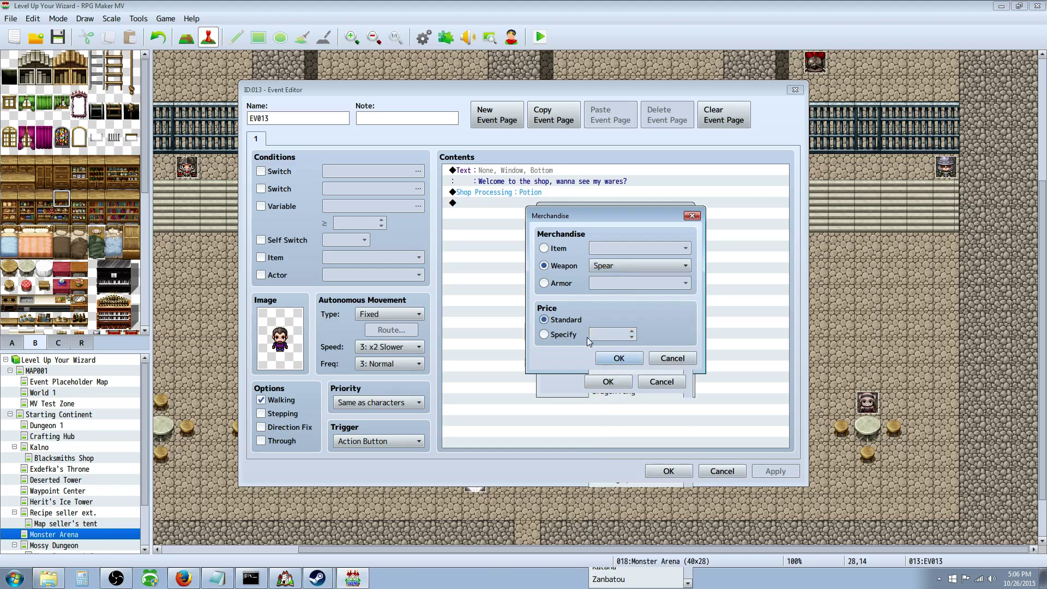
{"action": "left_click", "coordinate": [618, 359]}
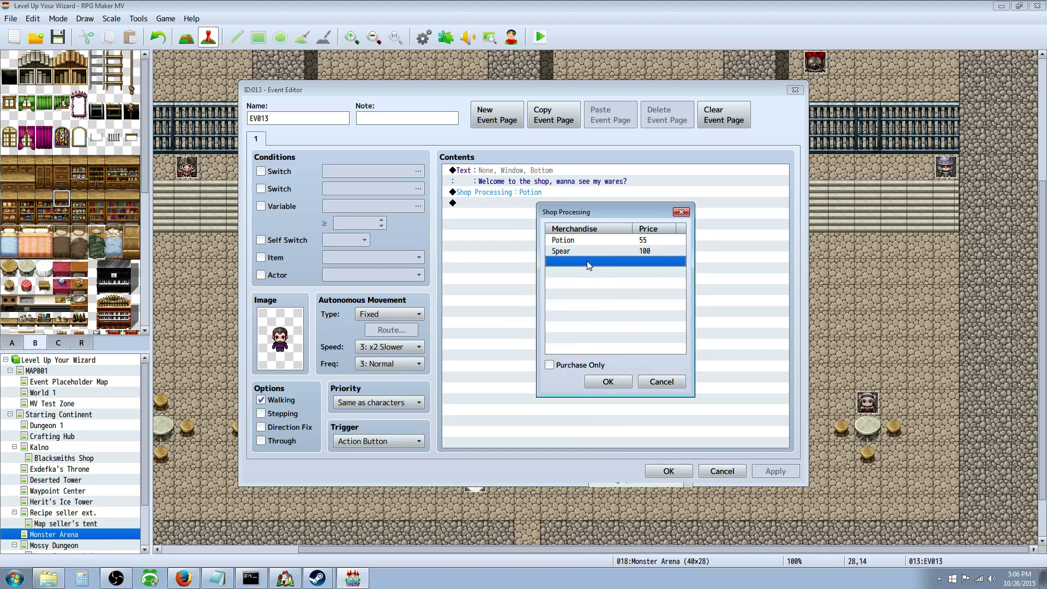
Add the armor Hard Leather at a specified price of 5000 and confirm the merchandise list.
{"action": "right_click", "coordinate": [587, 260]}
{"action": "left_click", "coordinate": [606, 269]}
{"action": "left_click", "coordinate": [569, 286]}
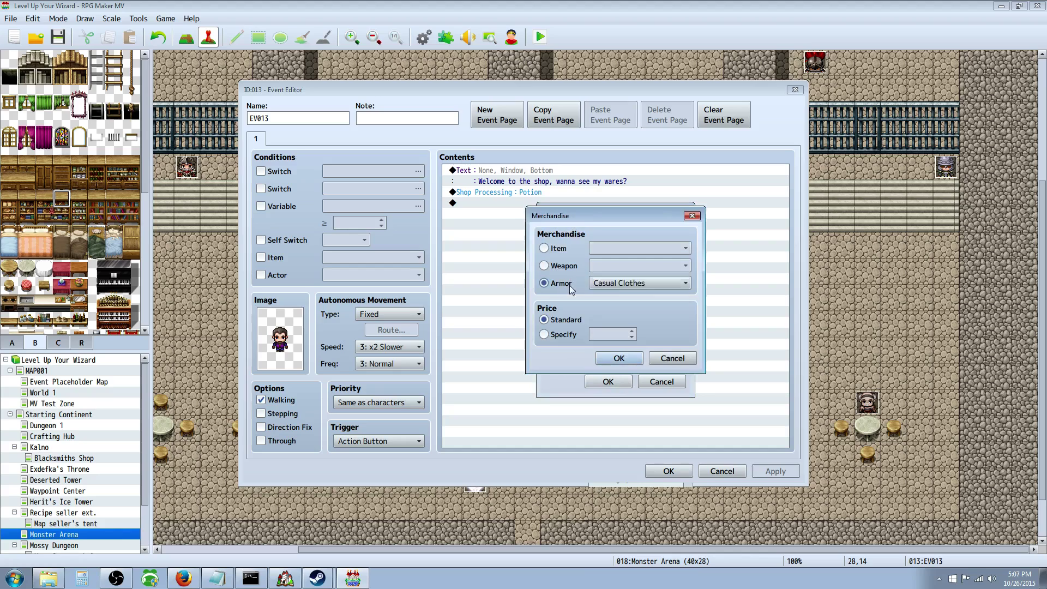
{"action": "left_click", "coordinate": [649, 282]}
{"action": "left_click", "coordinate": [632, 310]}
{"action": "left_click", "coordinate": [561, 334]}
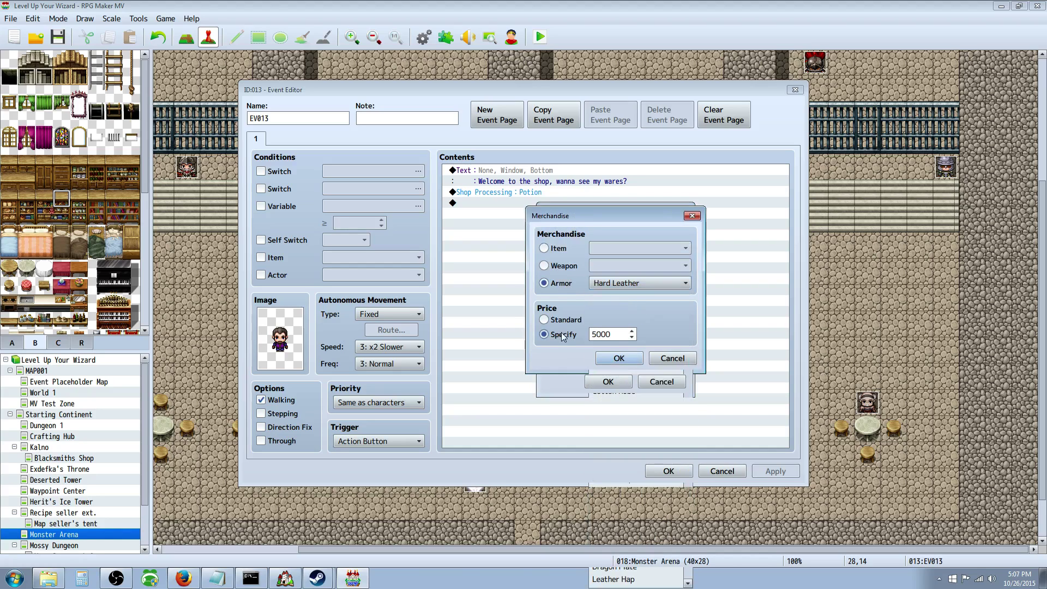
{"action": "left_click", "coordinate": [620, 357]}
{"action": "left_click", "coordinate": [616, 384]}
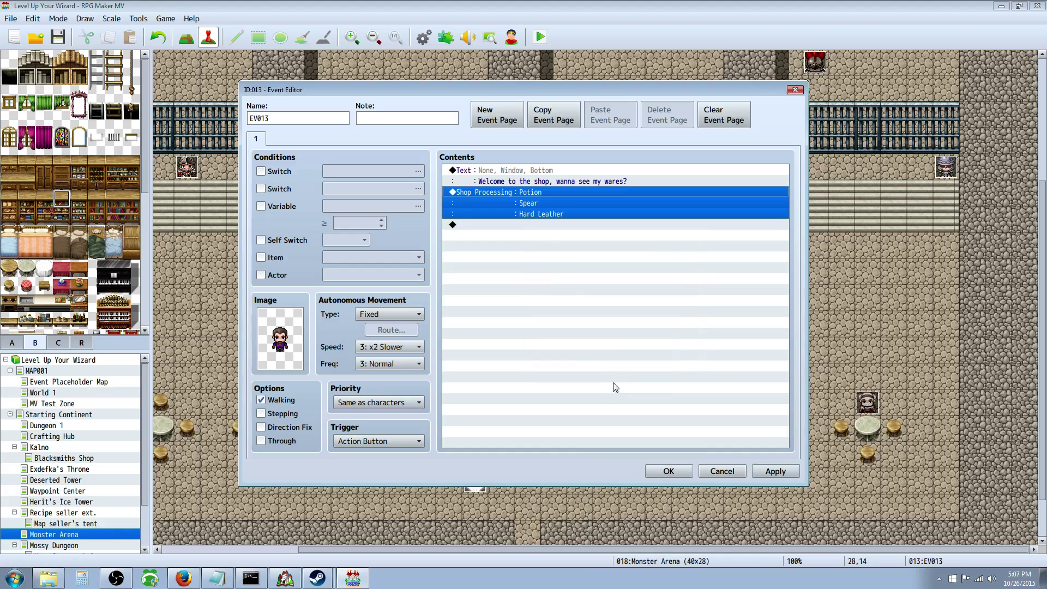
Insert a Show Text line 'Thanks for stopping by, we'll see you next time!' after Shop Processing.
{"action": "left_click", "coordinate": [475, 224]}
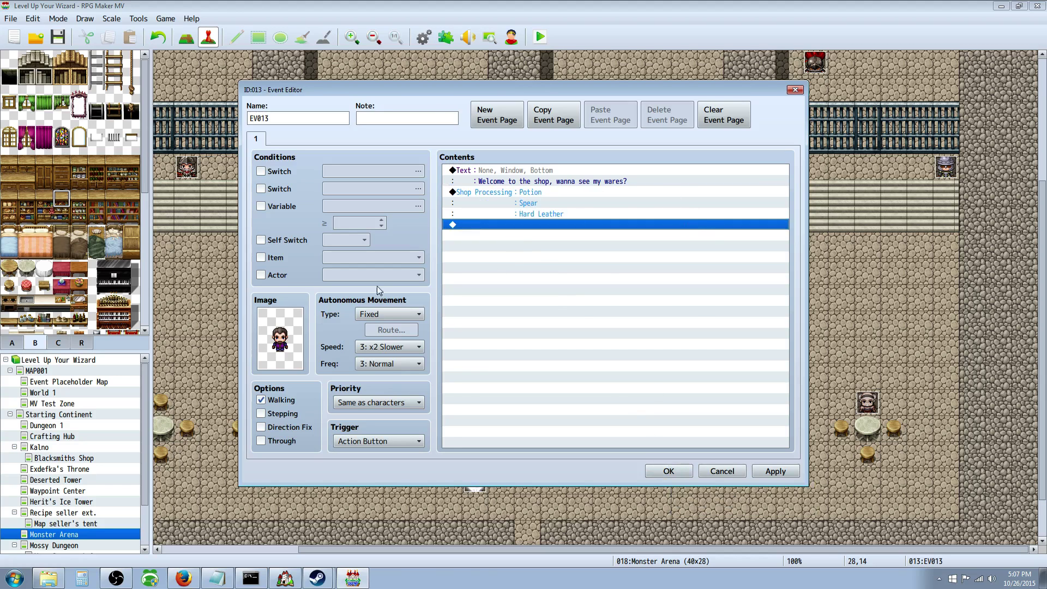
{"action": "left_click", "coordinate": [495, 171]}
{"action": "left_click", "coordinate": [506, 225]}
{"action": "right_click", "coordinate": [495, 229]}
{"action": "left_click", "coordinate": [513, 235]}
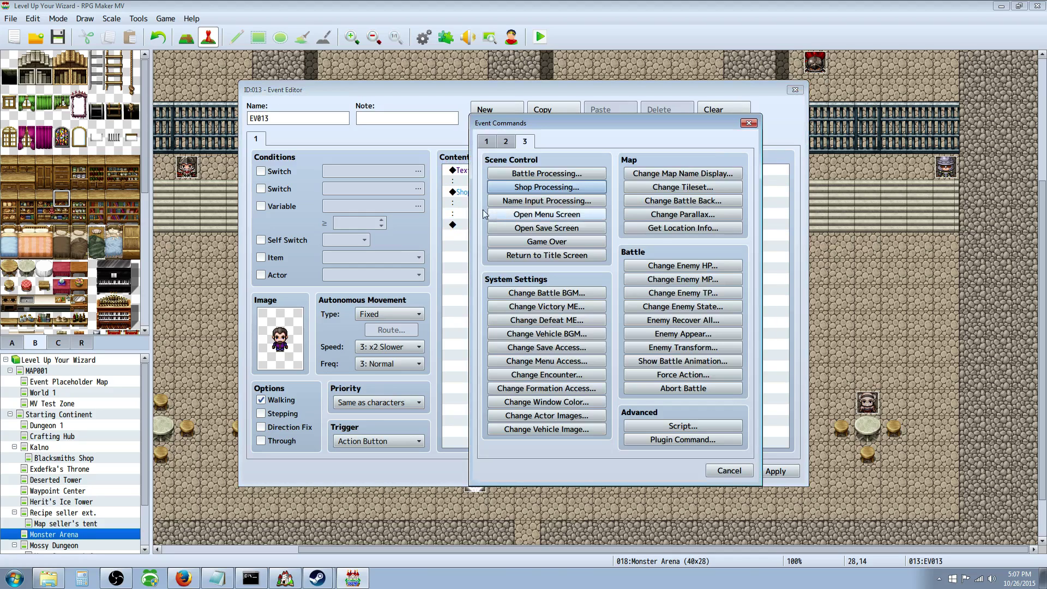
{"action": "left_click", "coordinate": [486, 141]}
{"action": "left_click", "coordinate": [532, 173]}
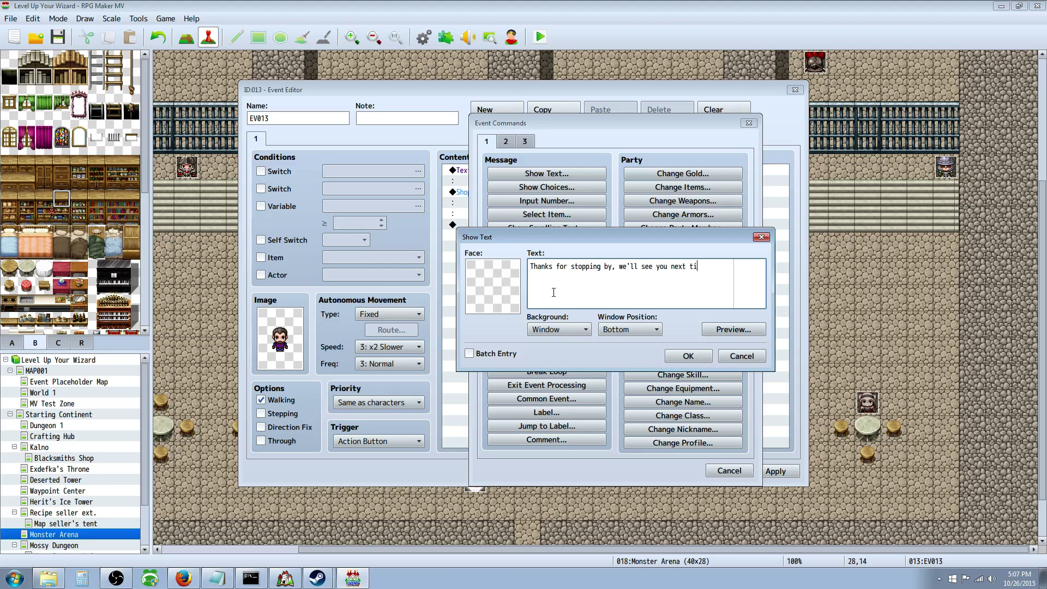
{"action": "left_click", "coordinate": [688, 356]}
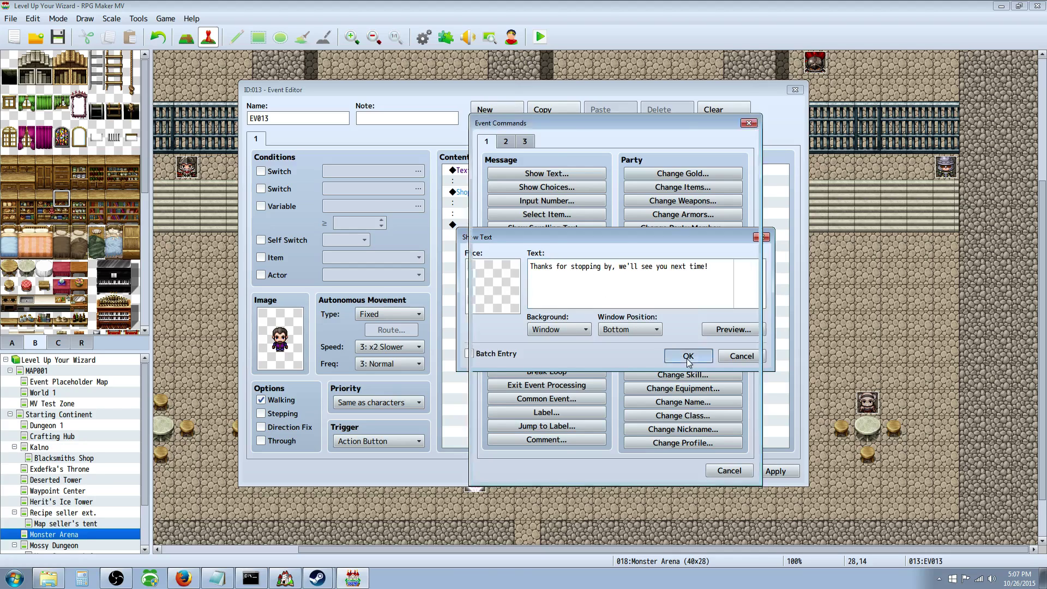
Review the event's command list and save the shopkeeper event.
{"action": "left_click", "coordinate": [486, 192]}
{"action": "left_click", "coordinate": [501, 235]}
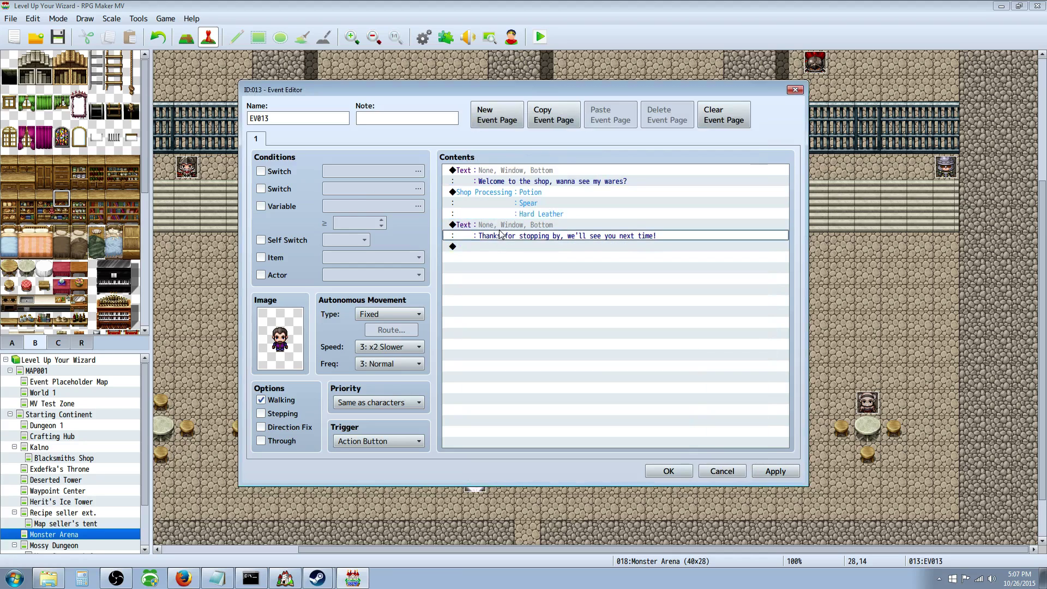
{"action": "left_click", "coordinate": [669, 472]}
Set the player's starting position on the tile below the shopkeeper and start a playtest.
{"action": "right_click", "coordinate": [736, 275]}
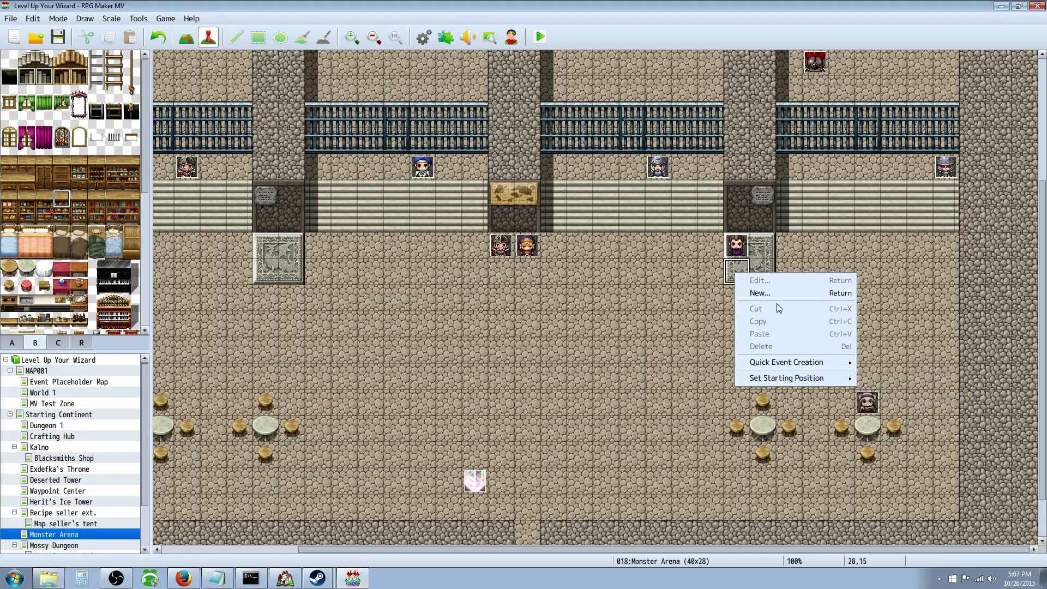
{"action": "mouse_move", "coordinate": [777, 380]}
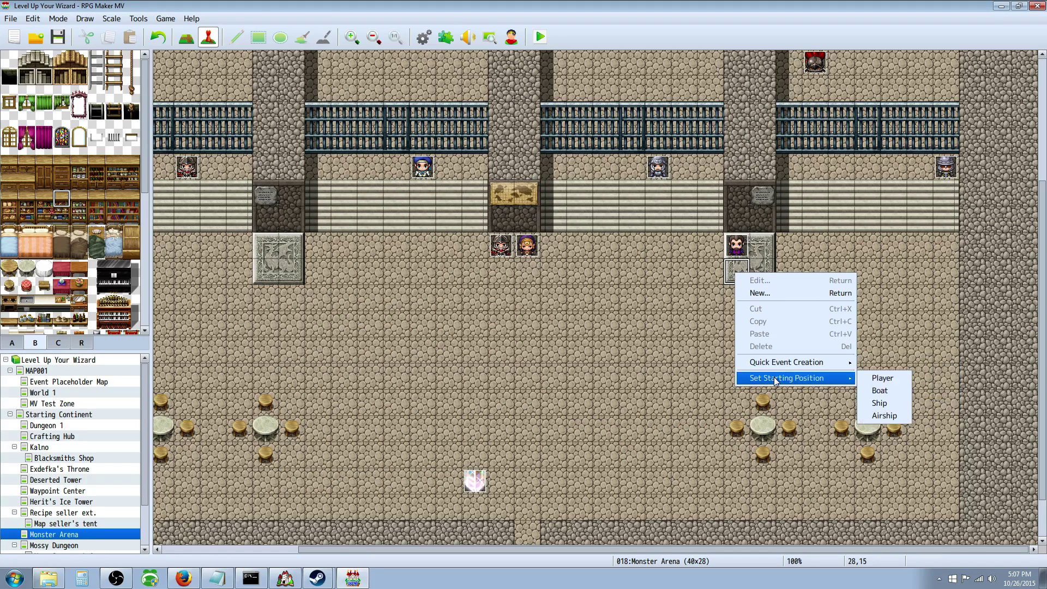
{"action": "left_click", "coordinate": [877, 379]}
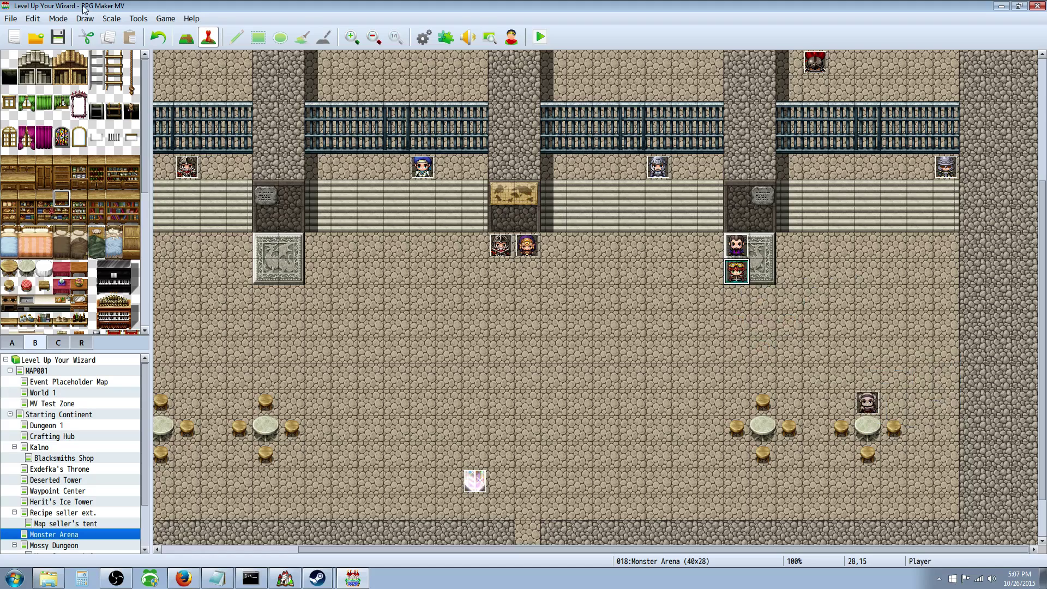
{"action": "left_click", "coordinate": [539, 37]}
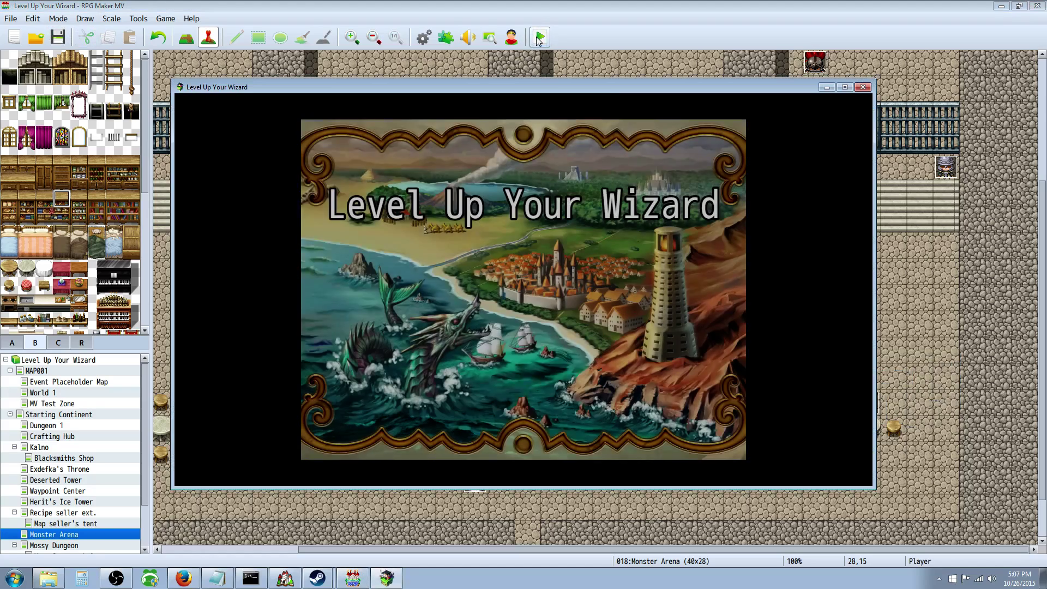
Start a new game, open the shop past the greeting, and browse the empty Sell categories.
{"action": "key", "text": "Return"}
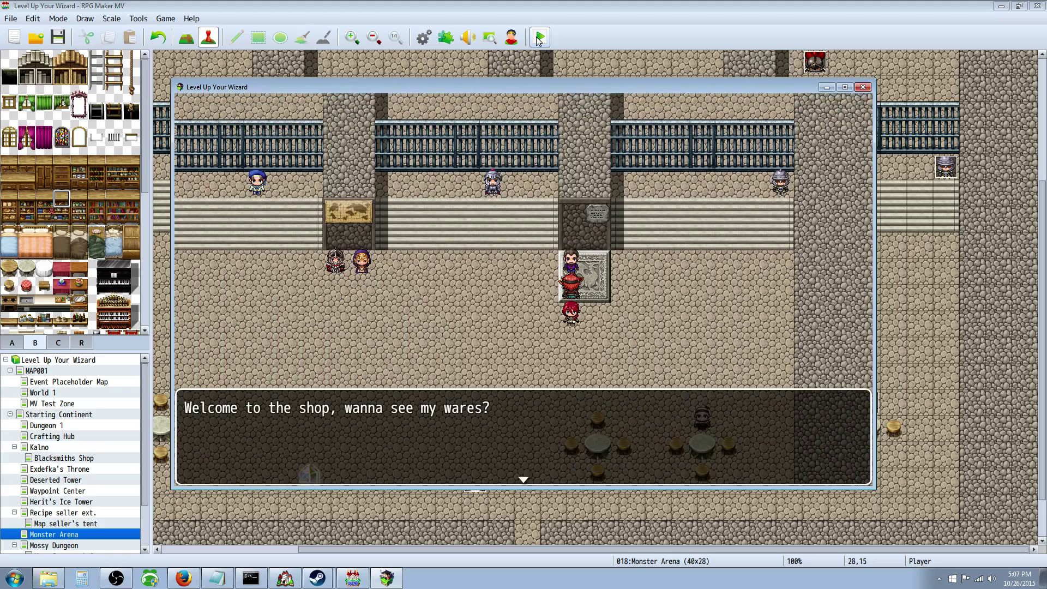
{"action": "key", "text": "Return"}
{"action": "key", "text": "Right"}
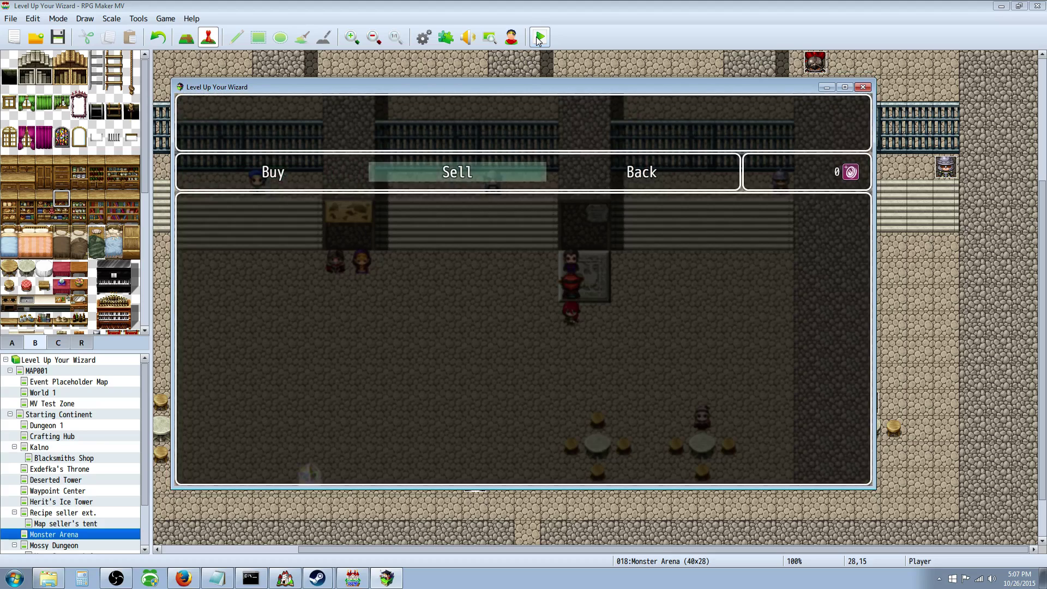
{"action": "key", "text": "Return"}
{"action": "key", "text": "Right"}
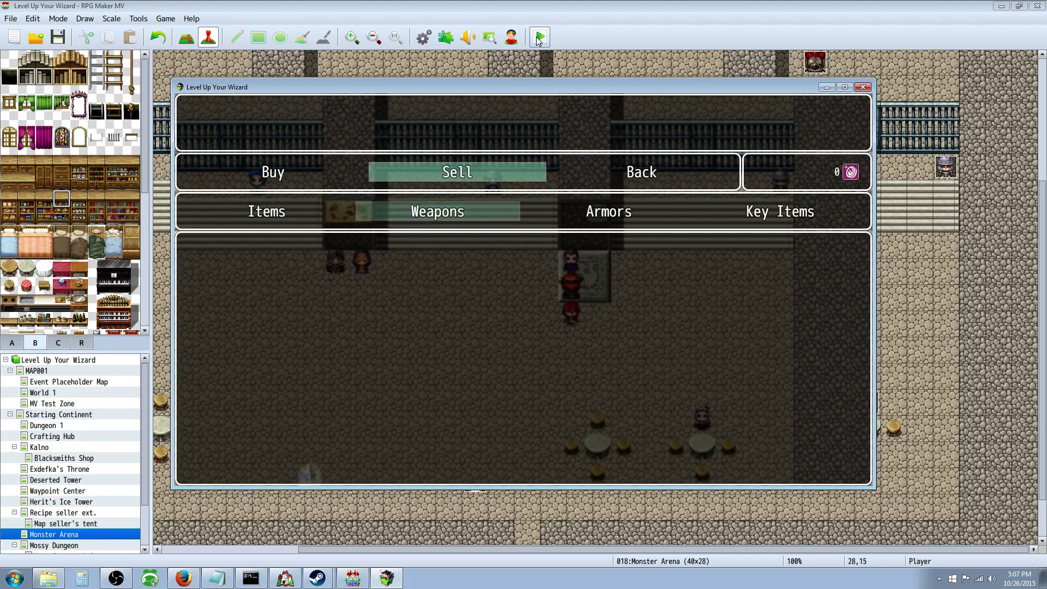
{"action": "key", "text": "Right"}
{"action": "key", "text": "Right"}
{"action": "key", "text": "Left"}
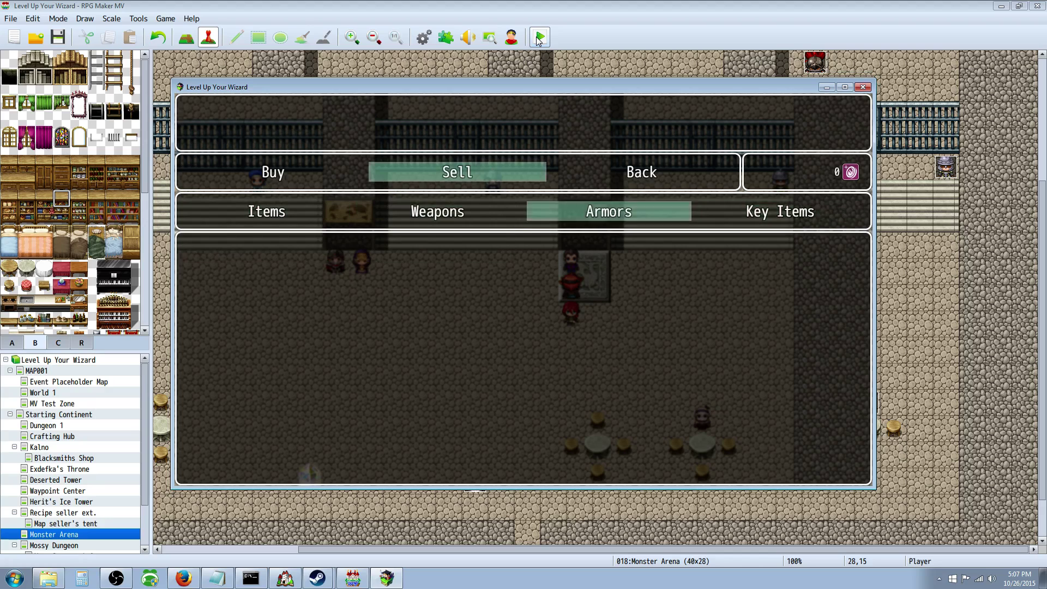
{"action": "key", "text": "Left"}
{"action": "key", "text": "Left"}
{"action": "key", "text": "Return"}
{"action": "key", "text": "Escape"}
{"action": "key", "text": "Left"}
{"action": "key", "text": "Escape"}
{"action": "key", "text": "Left"}
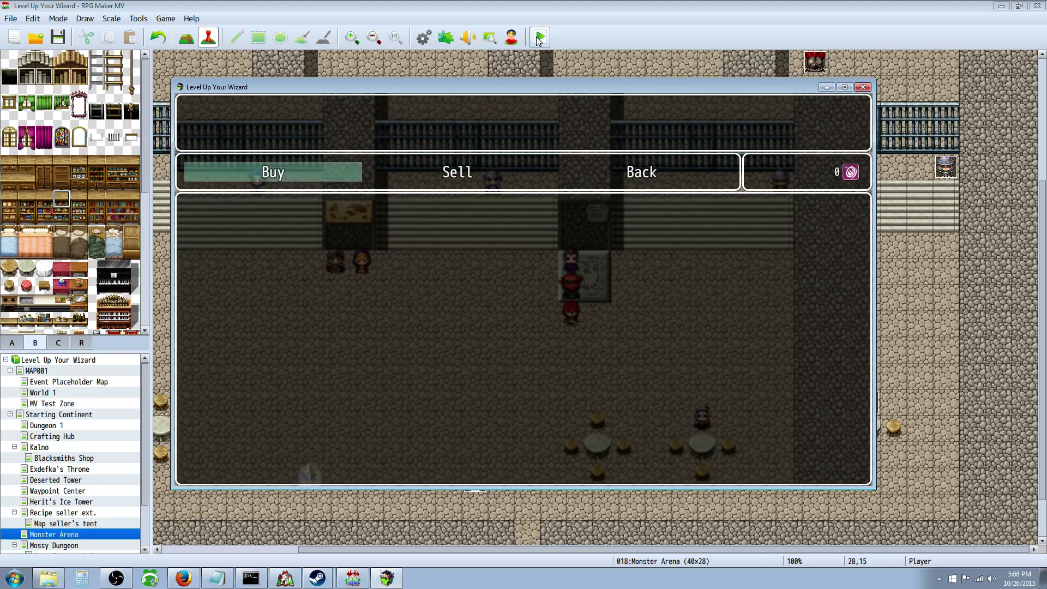
Browse the Buy list (Potion 55, Spear 100, Hard Leather 5,000) and close the playtest.
{"action": "key", "text": "Return"}
{"action": "key", "text": "Down"}
{"action": "key", "text": "Up"}
{"action": "key", "text": "Down"}
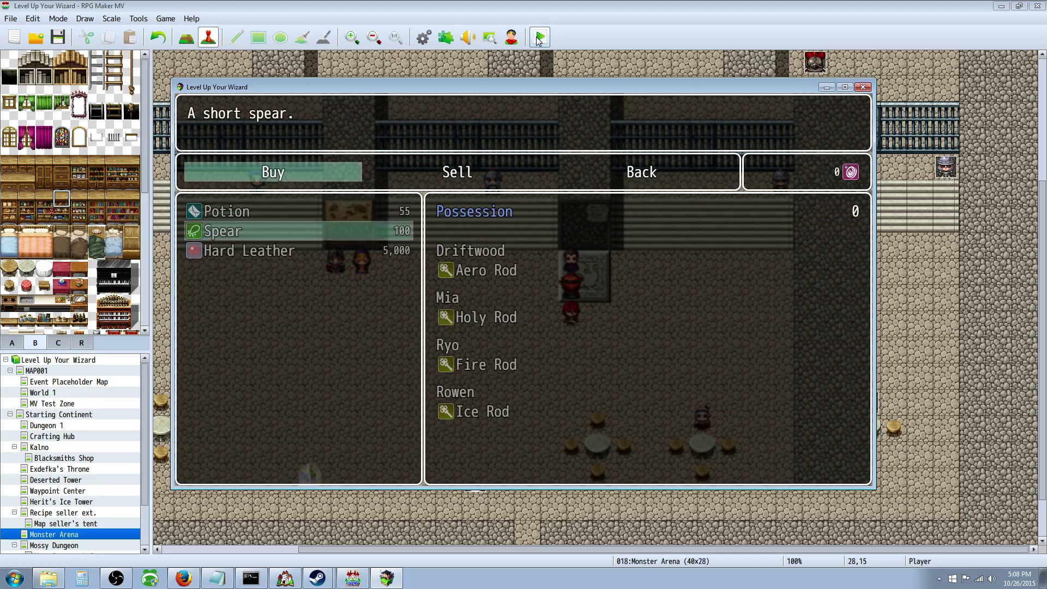
{"action": "key", "text": "Down"}
{"action": "key", "text": "Up"}
{"action": "key", "text": "Up"}
{"action": "key", "text": "Down"}
{"action": "key", "text": "Up"}
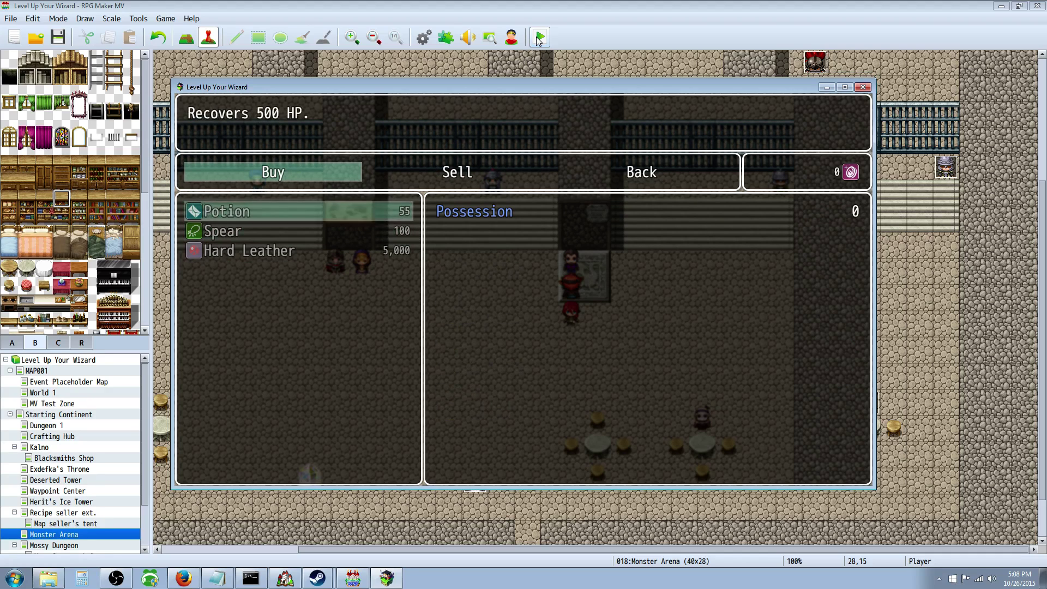
{"action": "key", "text": "Down"}
{"action": "key", "text": "Up"}
{"action": "key", "text": "Down"}
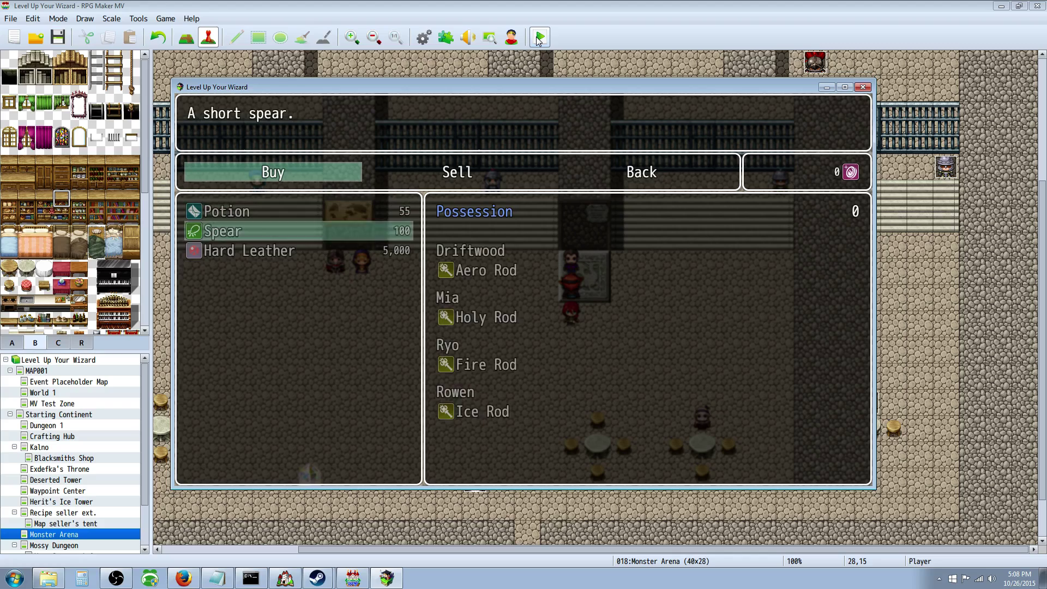
{"action": "key", "text": "Down"}
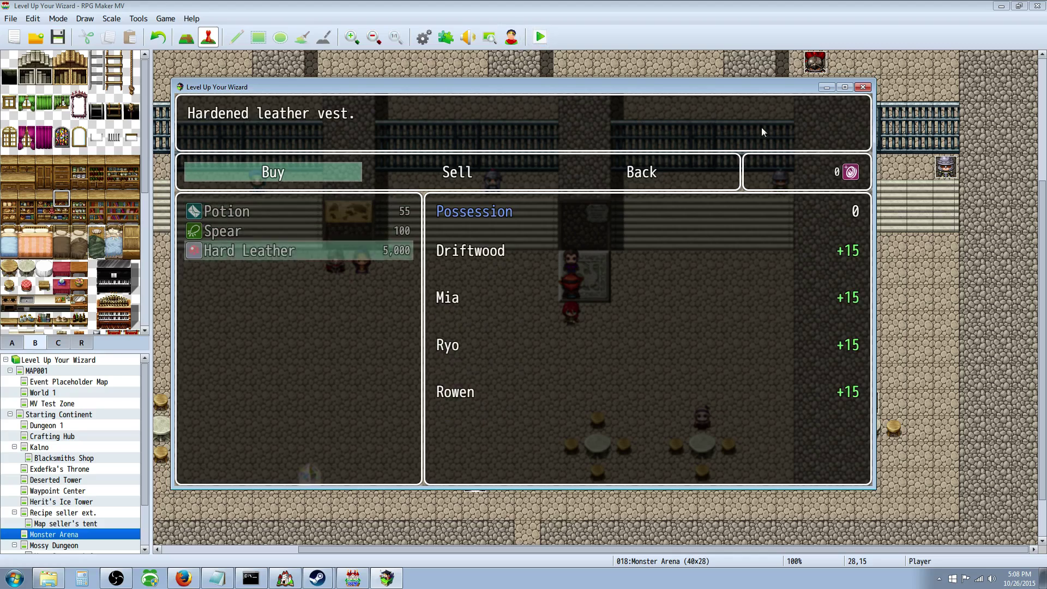
{"action": "left_click", "coordinate": [863, 87]}
{"action": "left_click", "coordinate": [424, 37]}
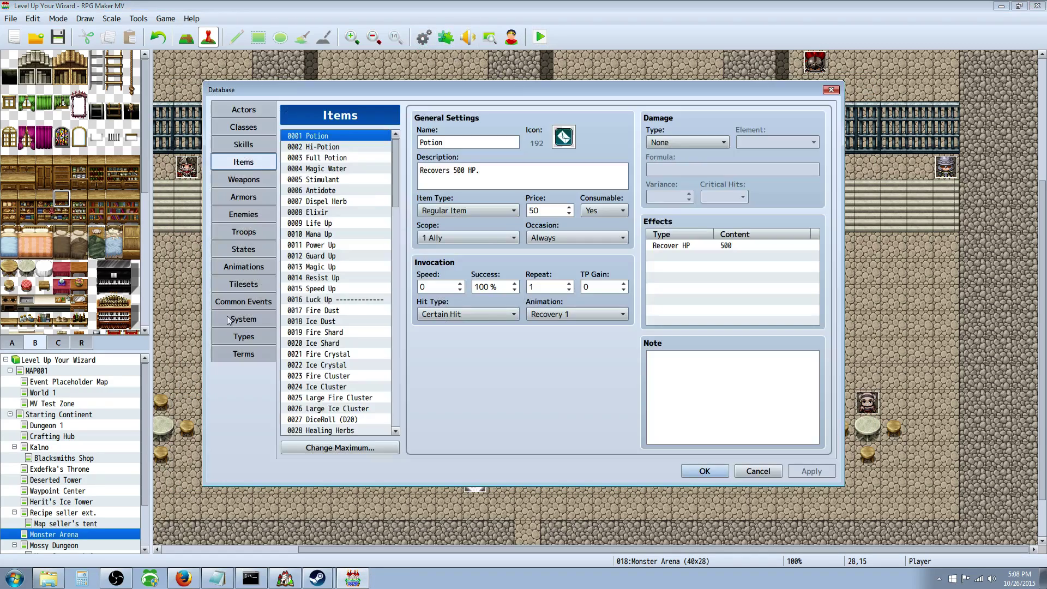
{"action": "left_click_drag", "start_coordinate": [393, 146], "coordinate": [394, 175]}
{"action": "left_click", "coordinate": [331, 180]}
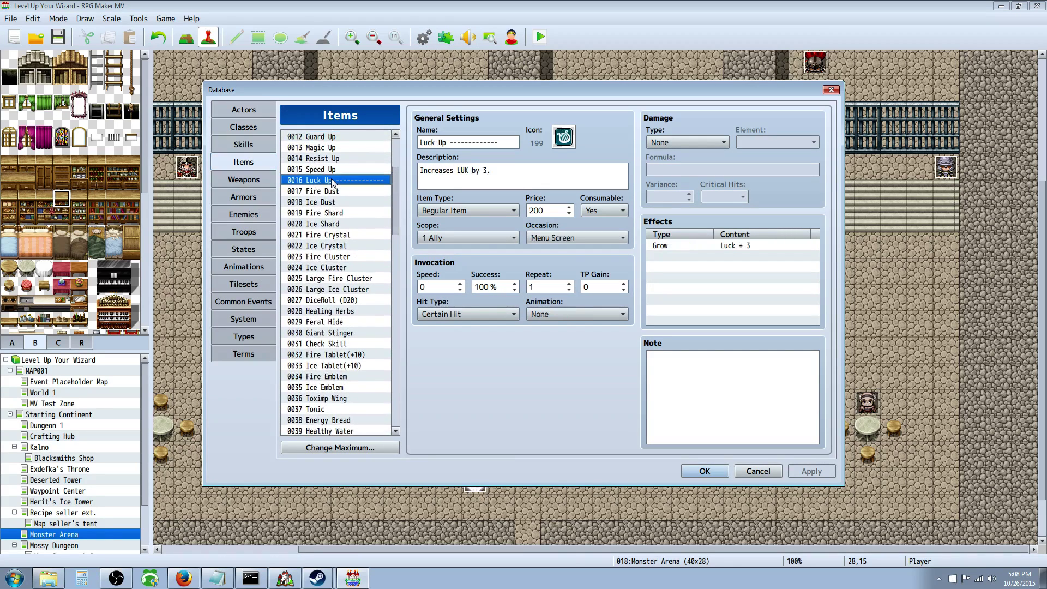
{"action": "left_click", "coordinate": [334, 192]}
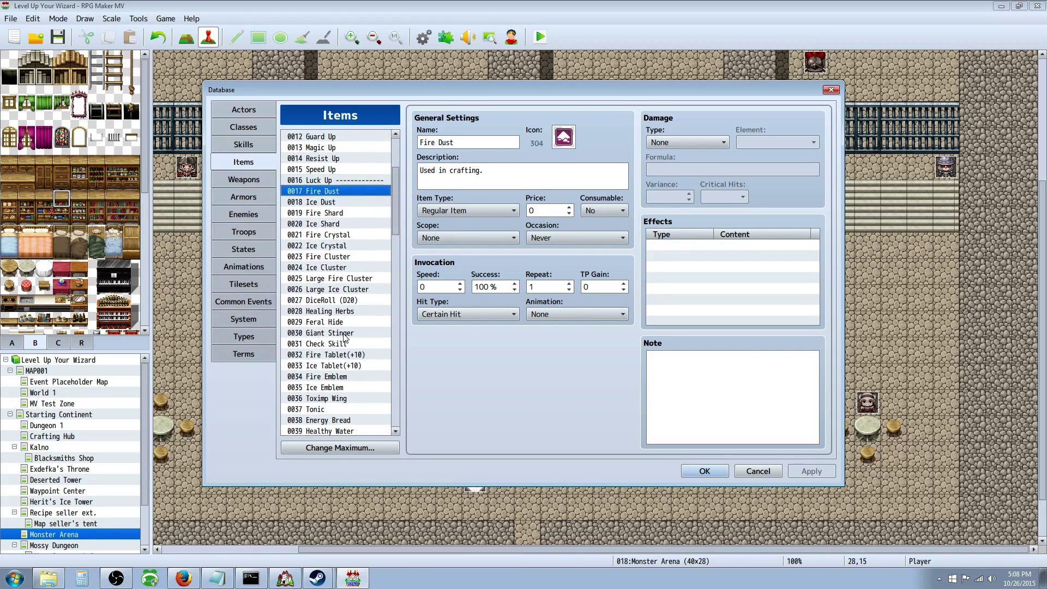
{"action": "left_click", "coordinate": [325, 214]}
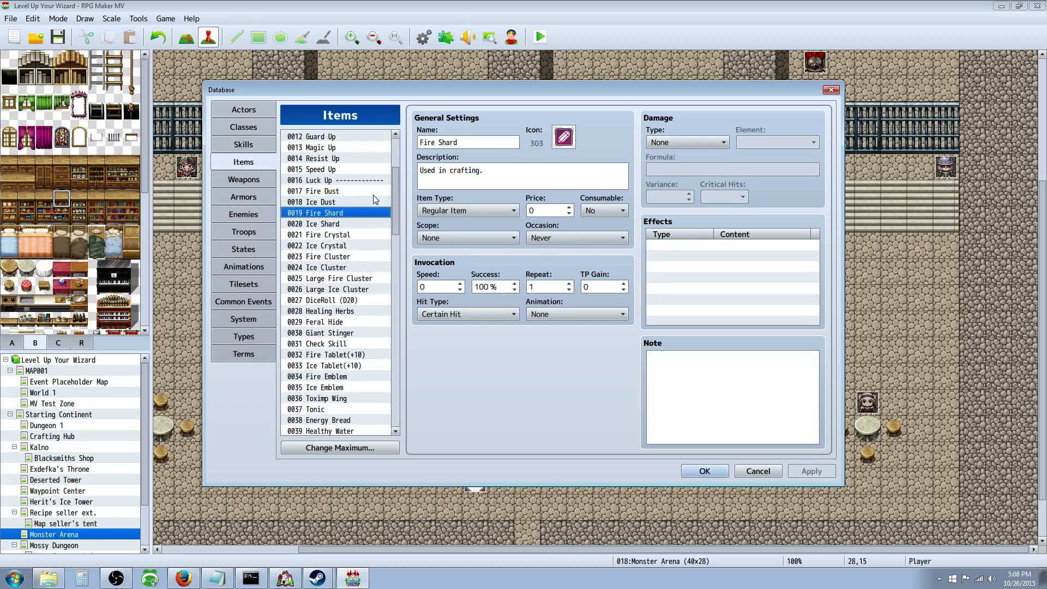
{"action": "left_click", "coordinate": [323, 335]}
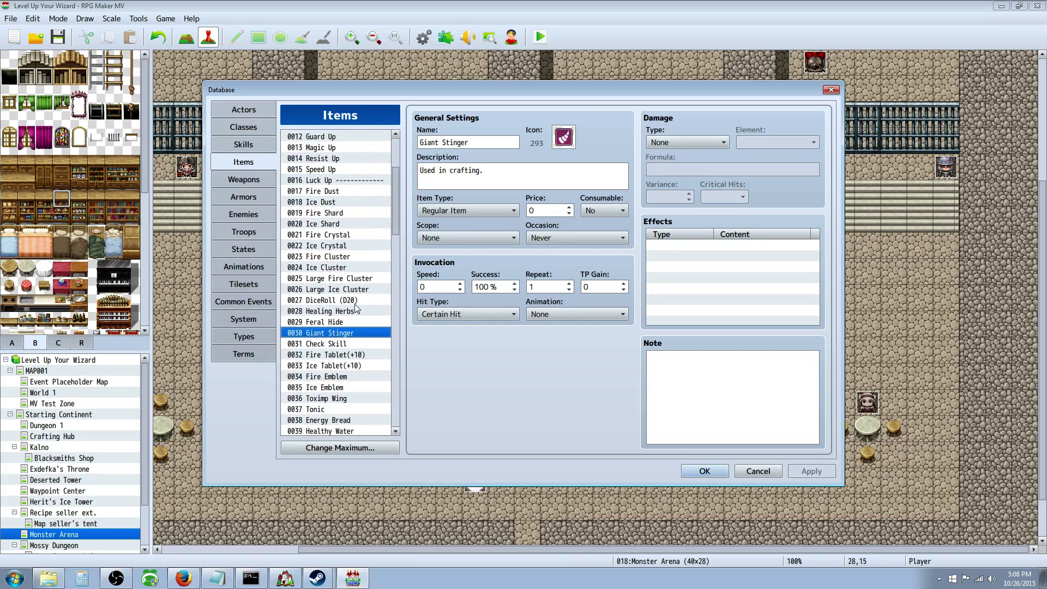
{"action": "left_click", "coordinate": [313, 159]}
{"action": "scroll", "coordinate": [393, 196], "scroll_direction": "up", "scroll_amount": 4}
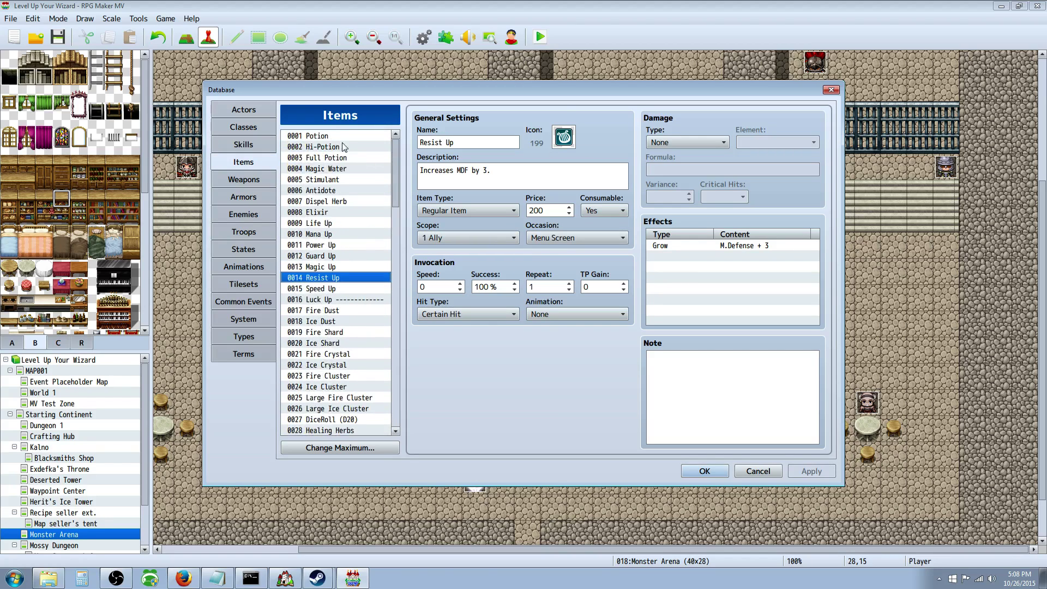
{"action": "left_click", "coordinate": [339, 300]}
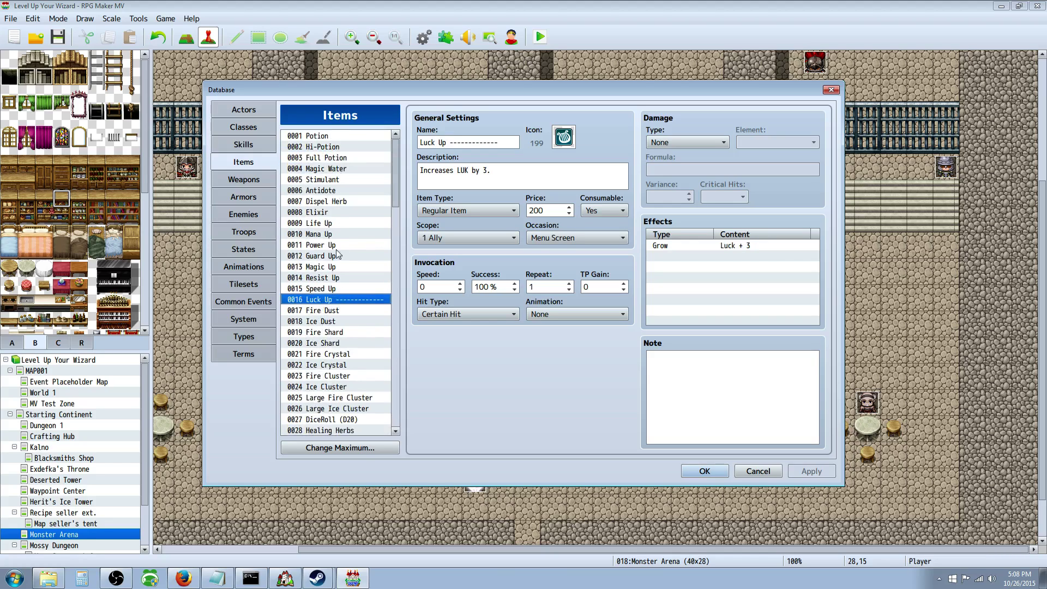
{"action": "left_click", "coordinate": [330, 179]}
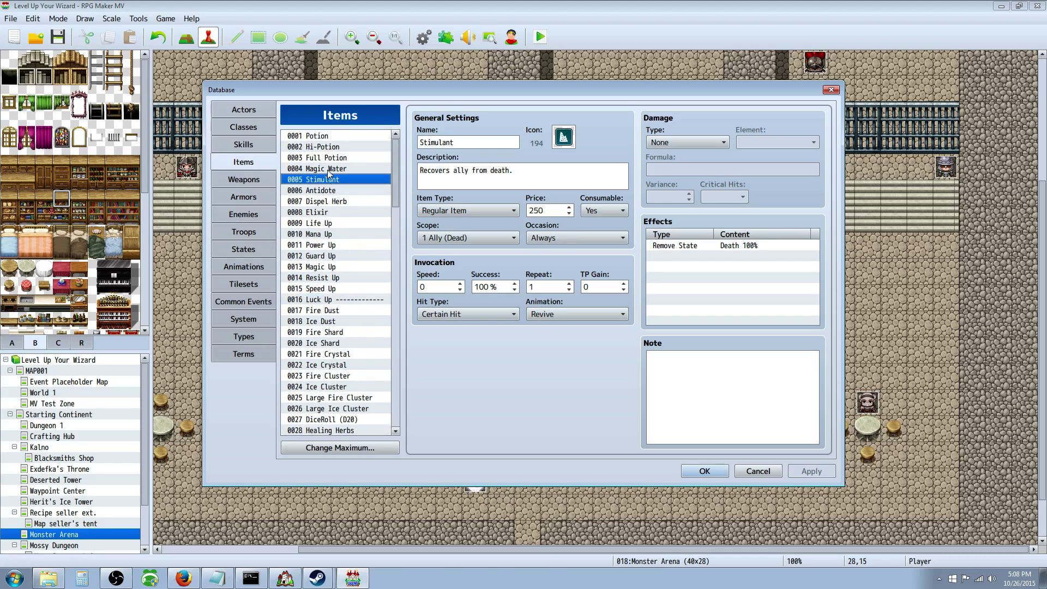
{"action": "left_click", "coordinate": [332, 299]}
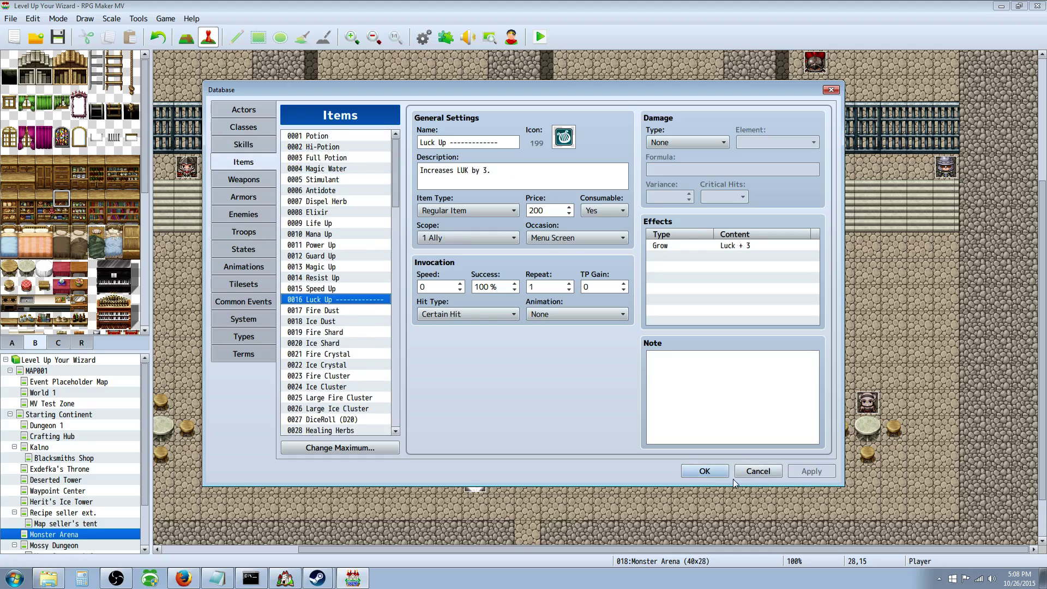
{"action": "left_click", "coordinate": [719, 472]}
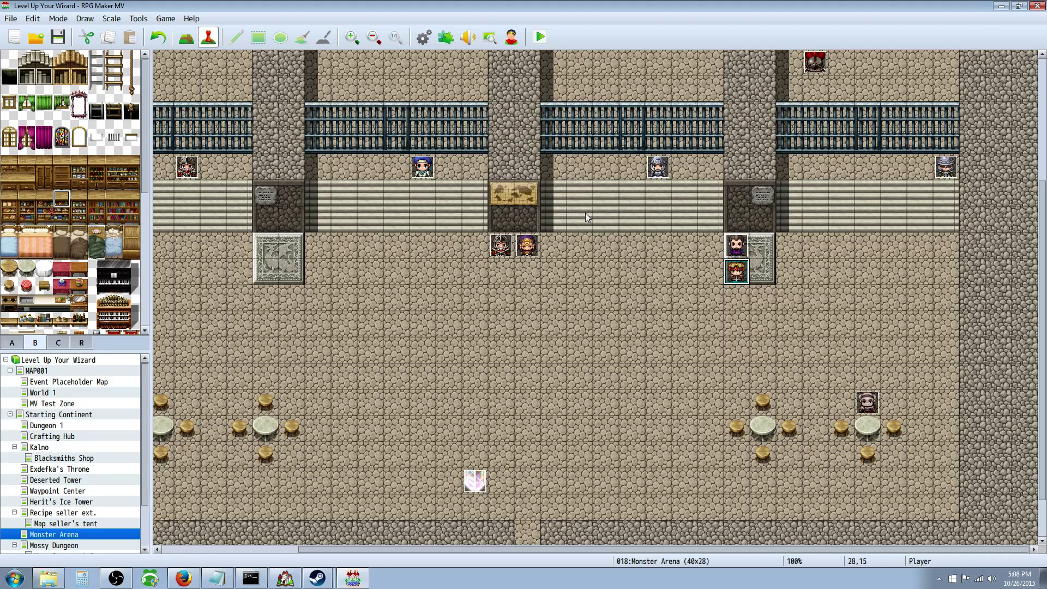